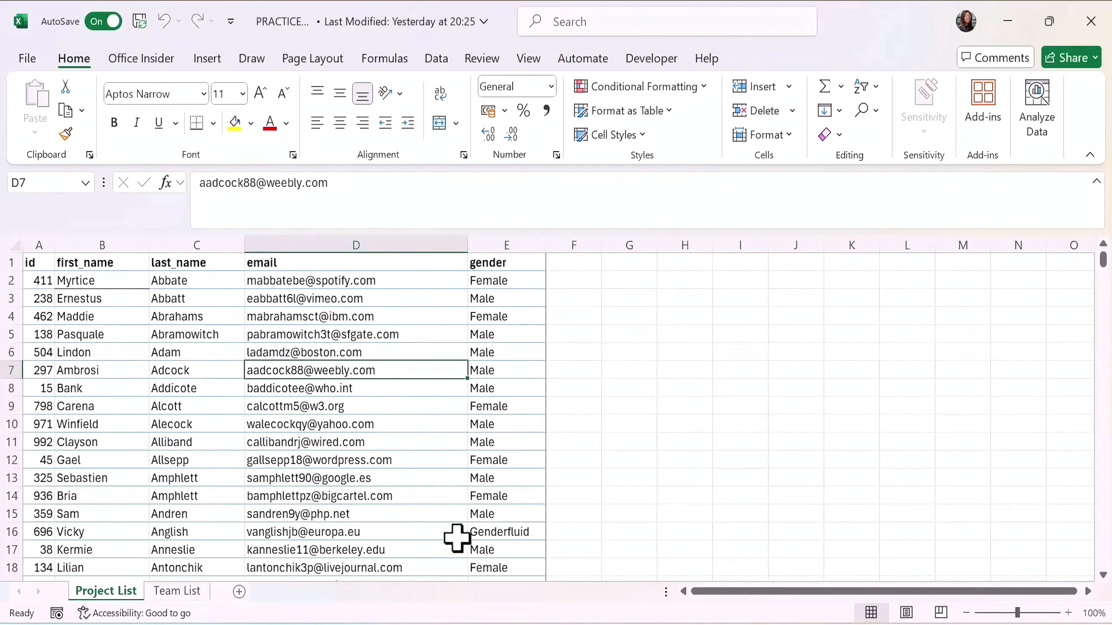
# Convert the Project List data range A1:E961 into a table with headers.
pyautogui.click(36, 262)
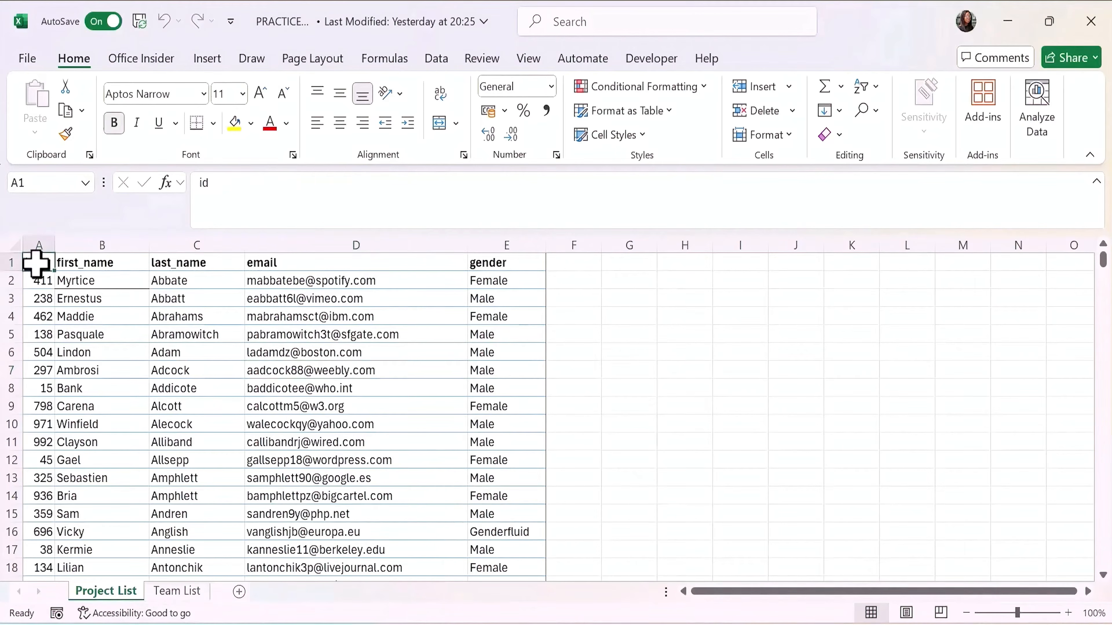
pyautogui.hotkey('ctrl', 'shift', 'Right')
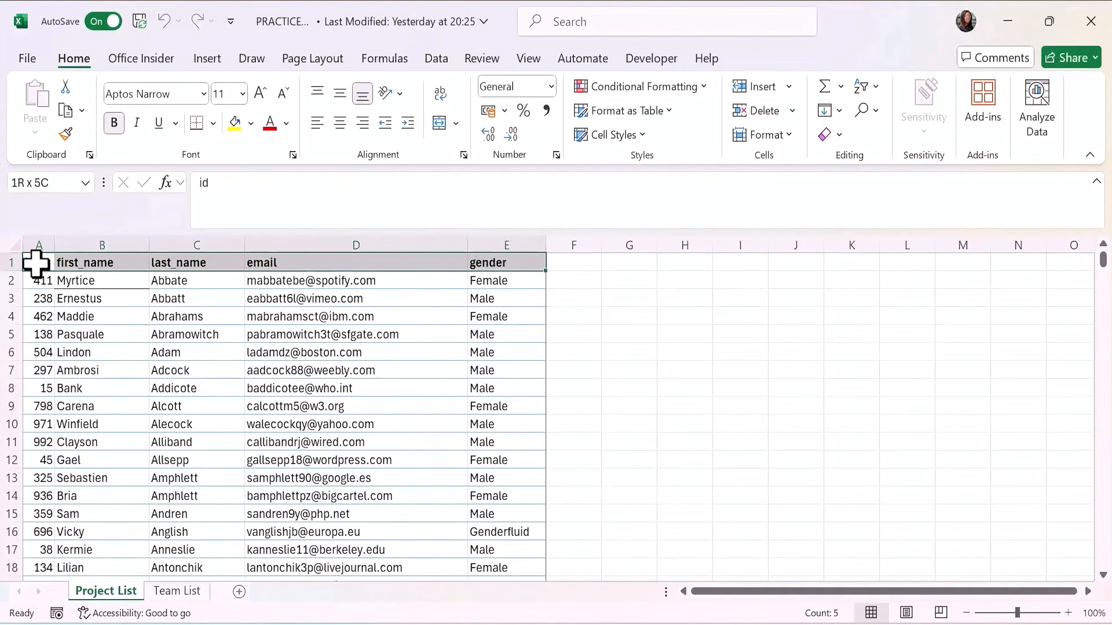
pyautogui.hotkey('ctrl', 'shift', 'Down')
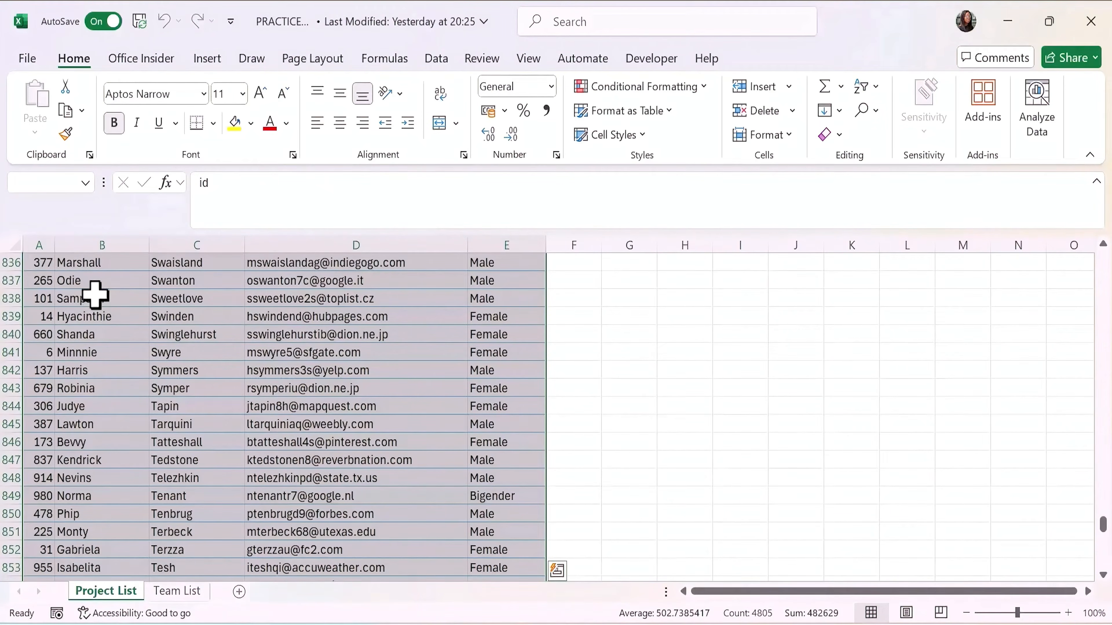
pyautogui.hotkey('ctrl', 't')
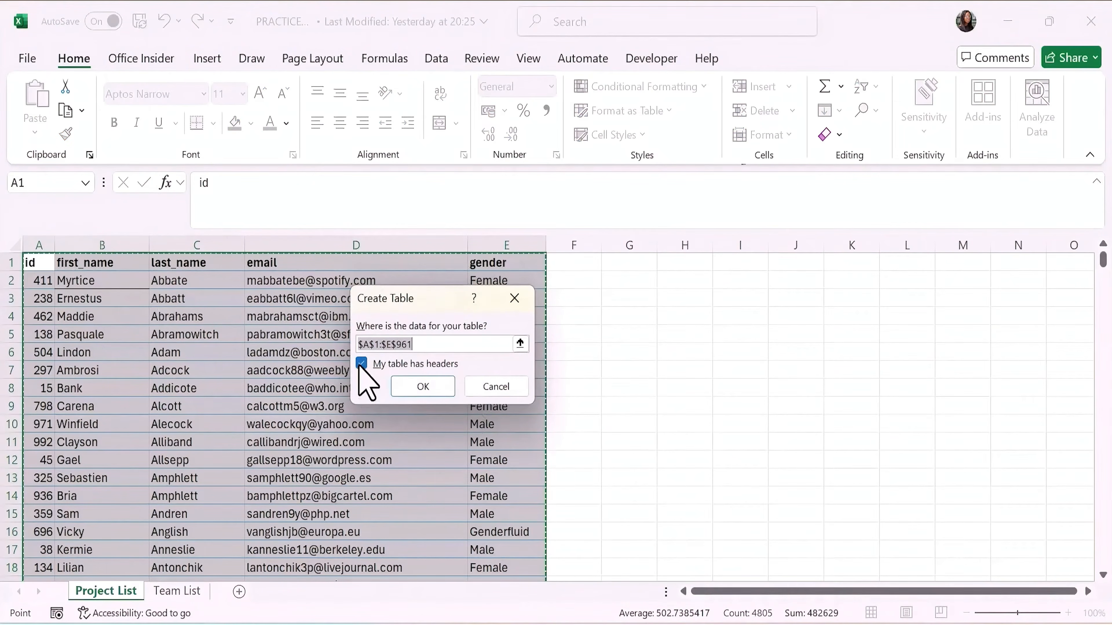
pyautogui.click(422, 387)
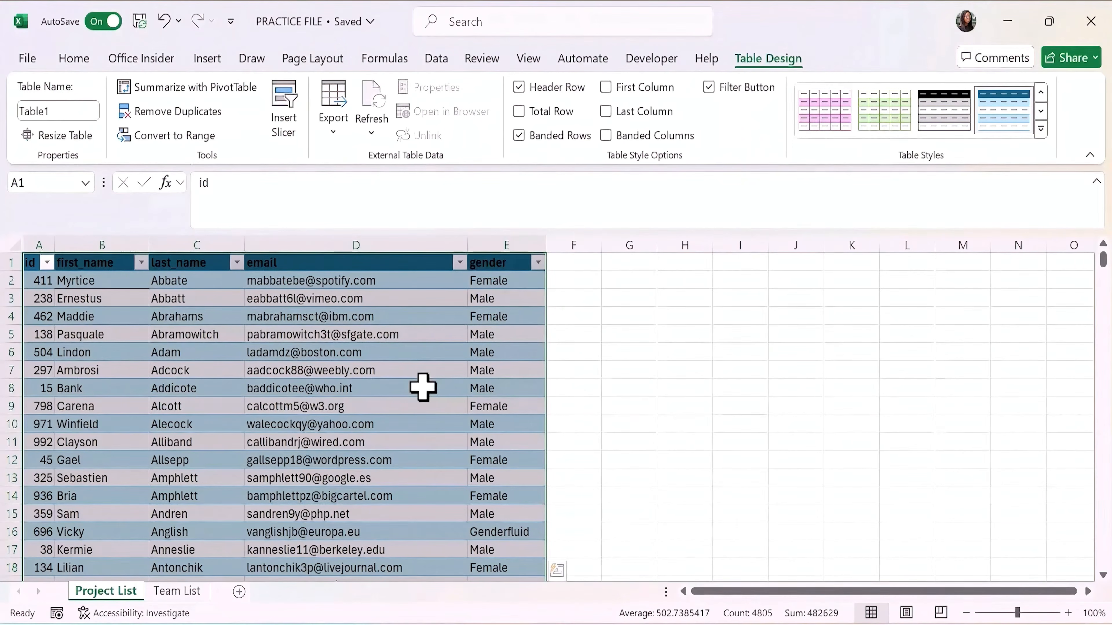
# Name the table on the Project List sheet ProjectList.
pyautogui.click(423, 386)
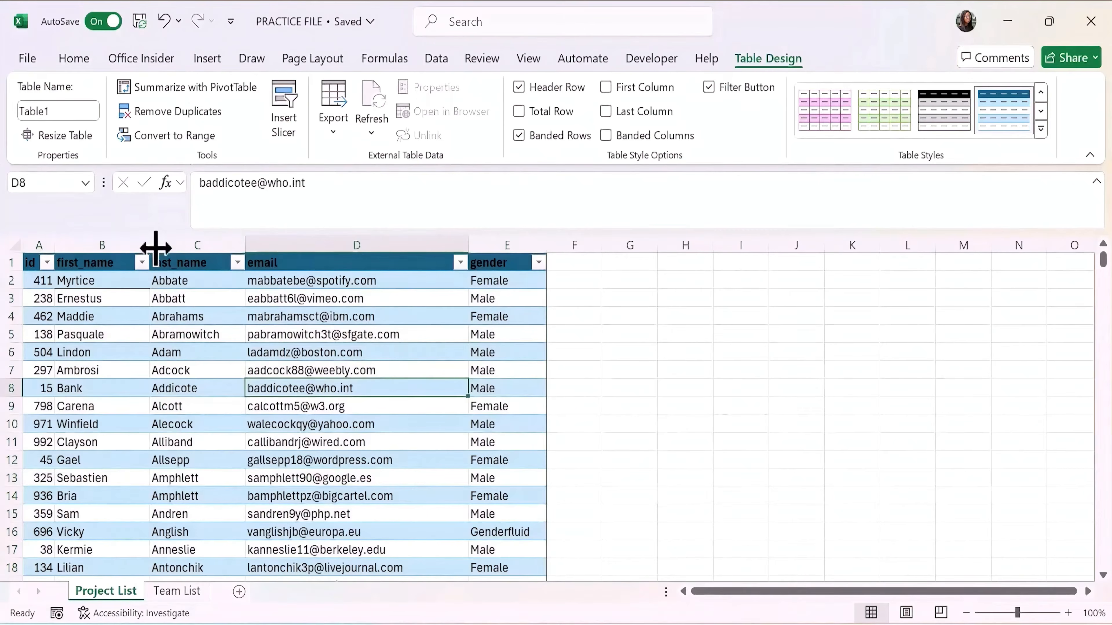
pyautogui.click(66, 112)
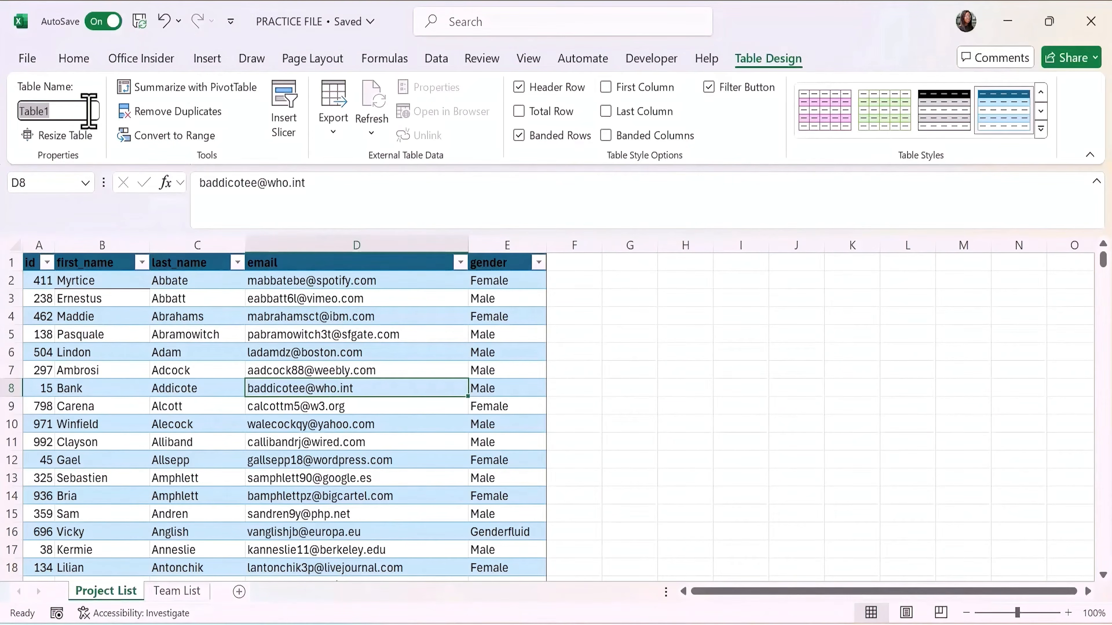
pyautogui.press('BackSpace')
pyautogui.write('ProjectList')
pyautogui.press('Return')
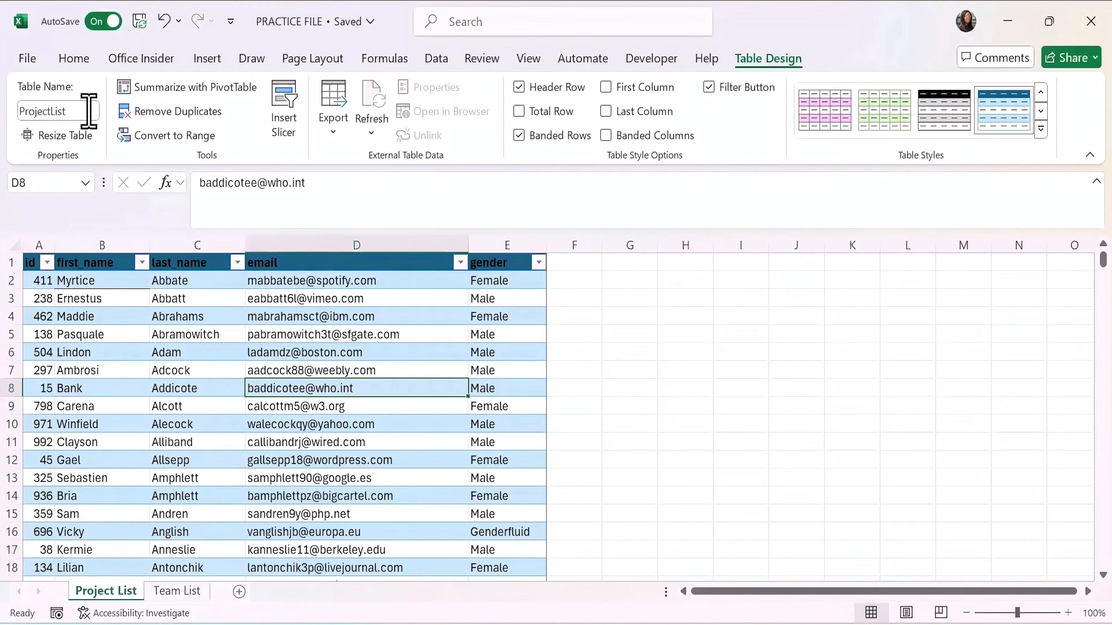
# Convert the data range A1:E941 on the Team List sheet into a table with headers.
pyautogui.click(190, 592)
pyautogui.hotkey('ctrl', 'Home')
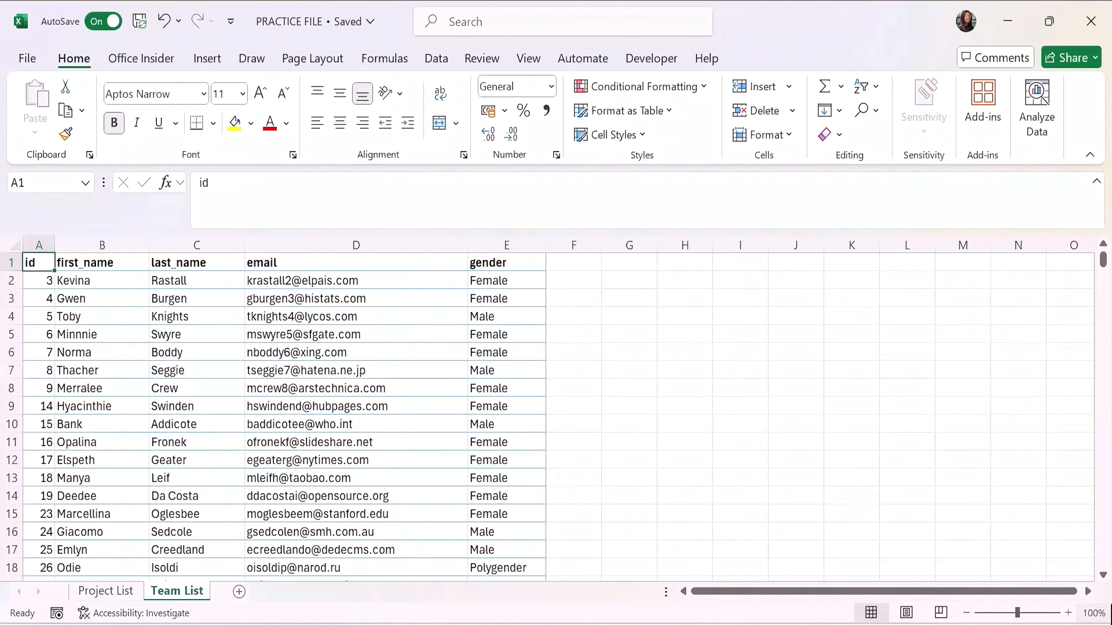
pyautogui.hotkey('ctrl', 'shift', 'Right')
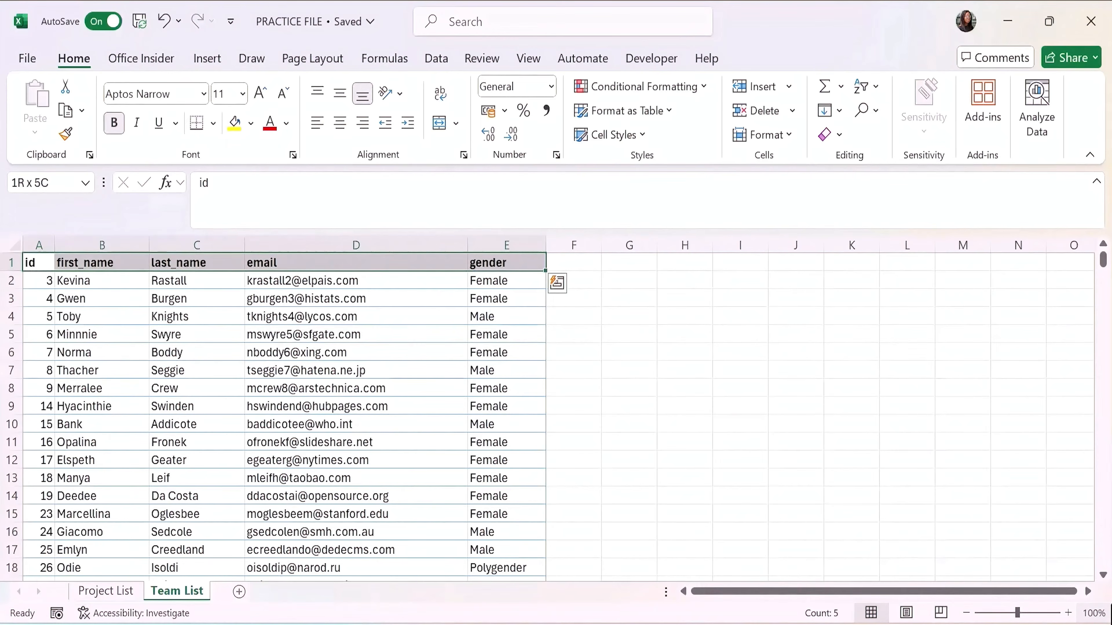
pyautogui.hotkey('ctrl', 'shift', 'Down')
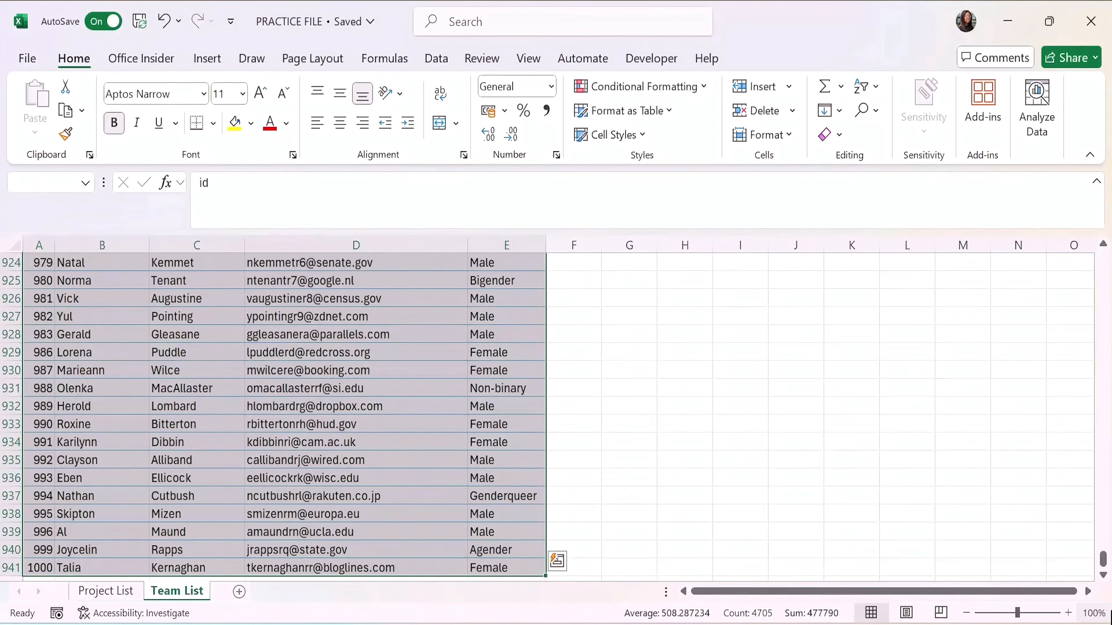
pyautogui.hotkey('ctrl', 't')
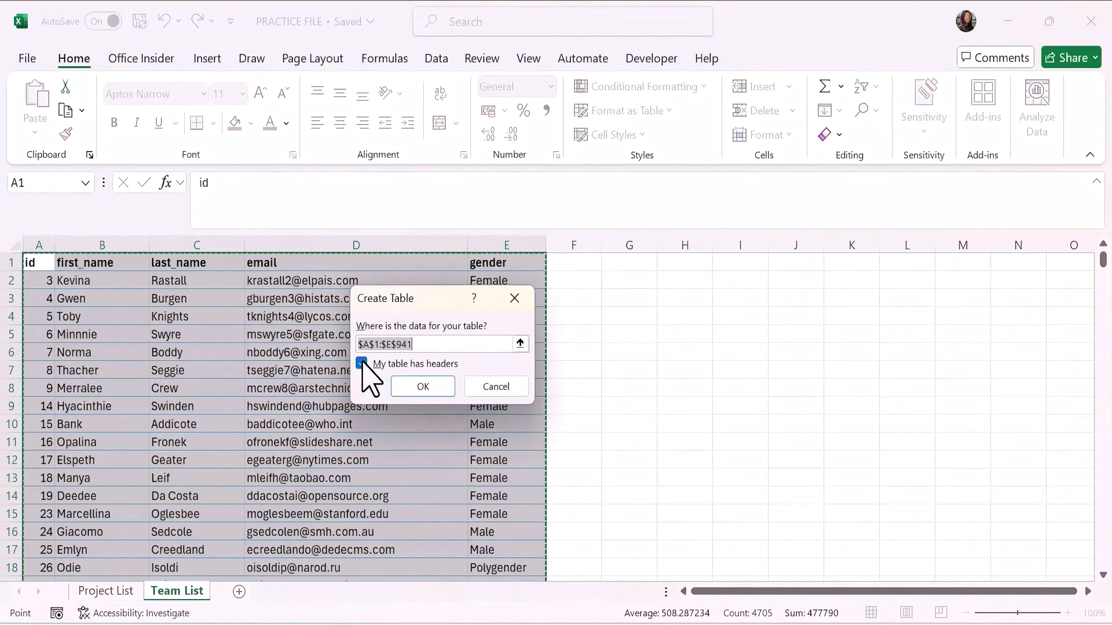
pyautogui.click(423, 387)
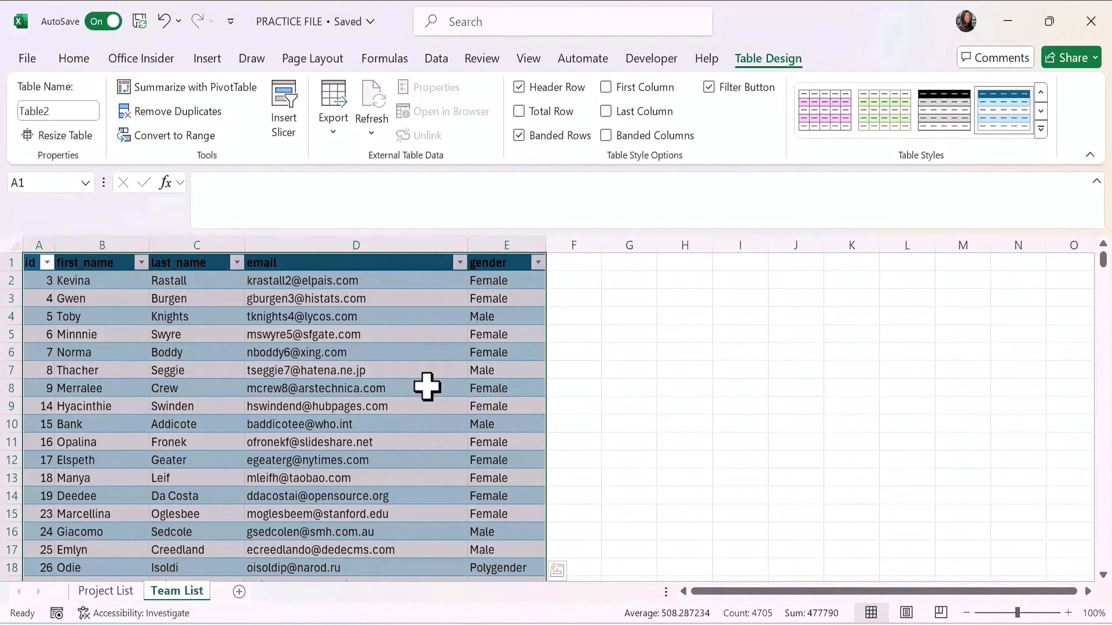
# Start a FILTER formula in cell G3 of the Project List sheet.
pyautogui.hotkey('ctrl', 'pageup')
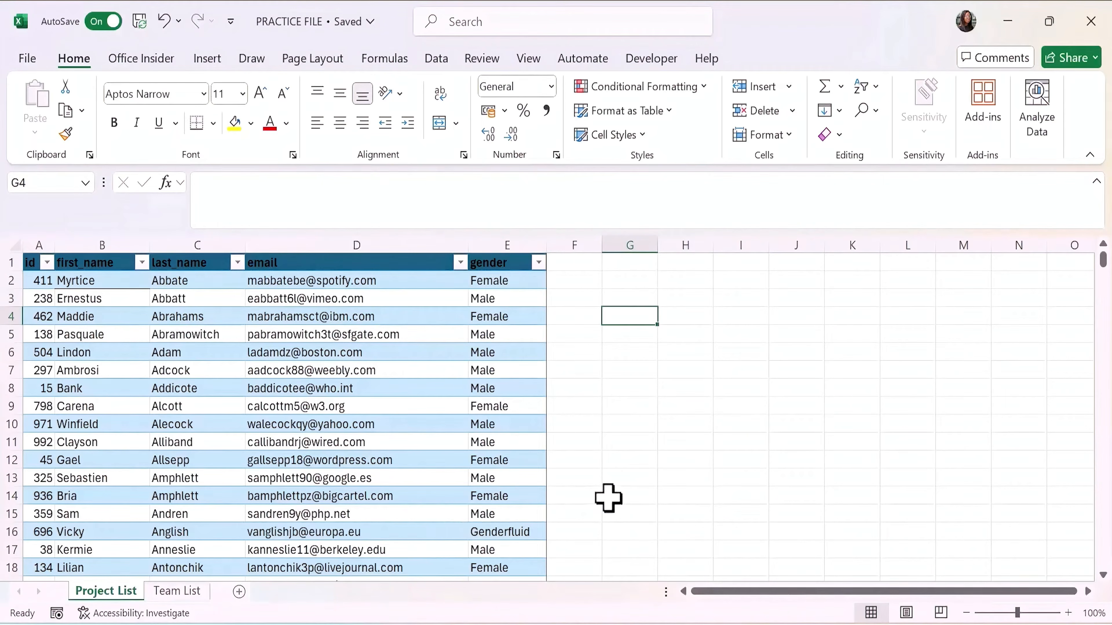
pyautogui.moveTo(653, 357); pyautogui.dragTo(662, 356)
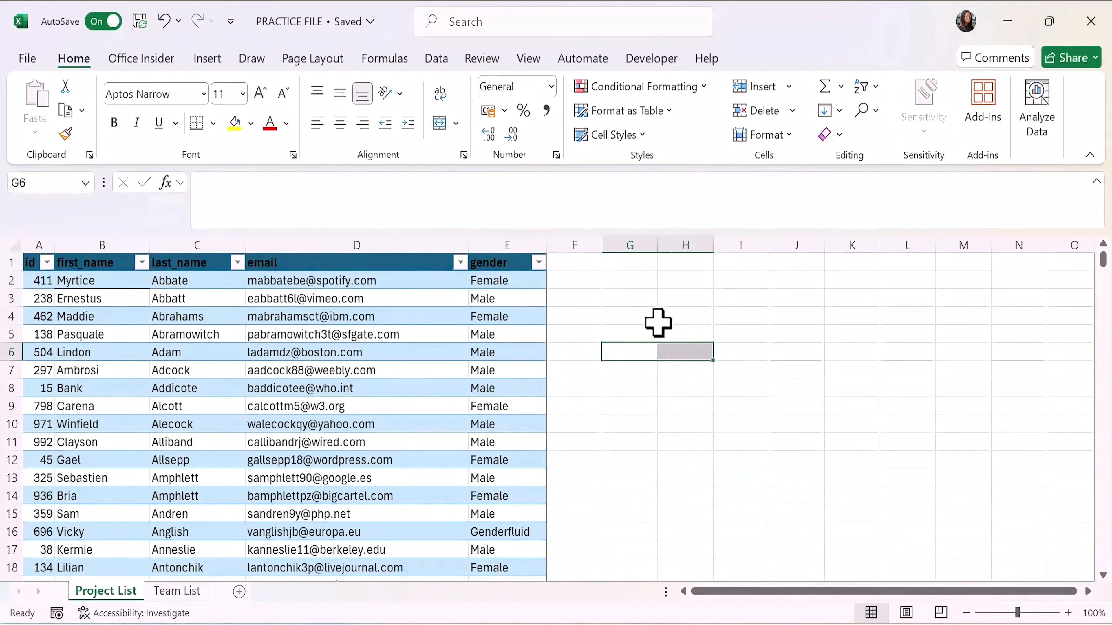
pyautogui.click(653, 301)
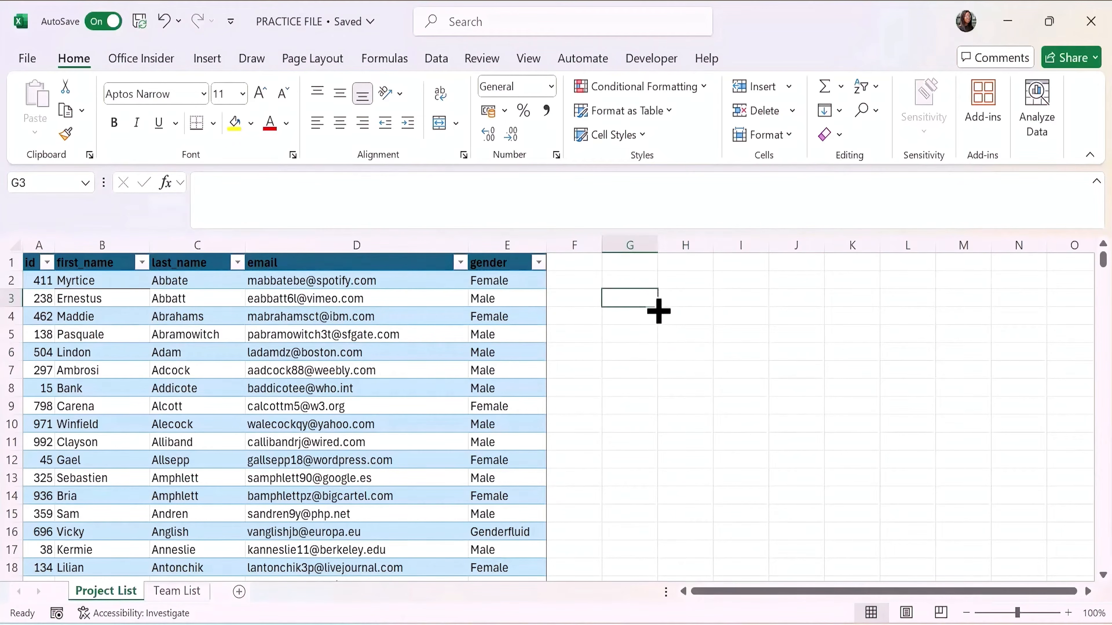
pyautogui.write('=')
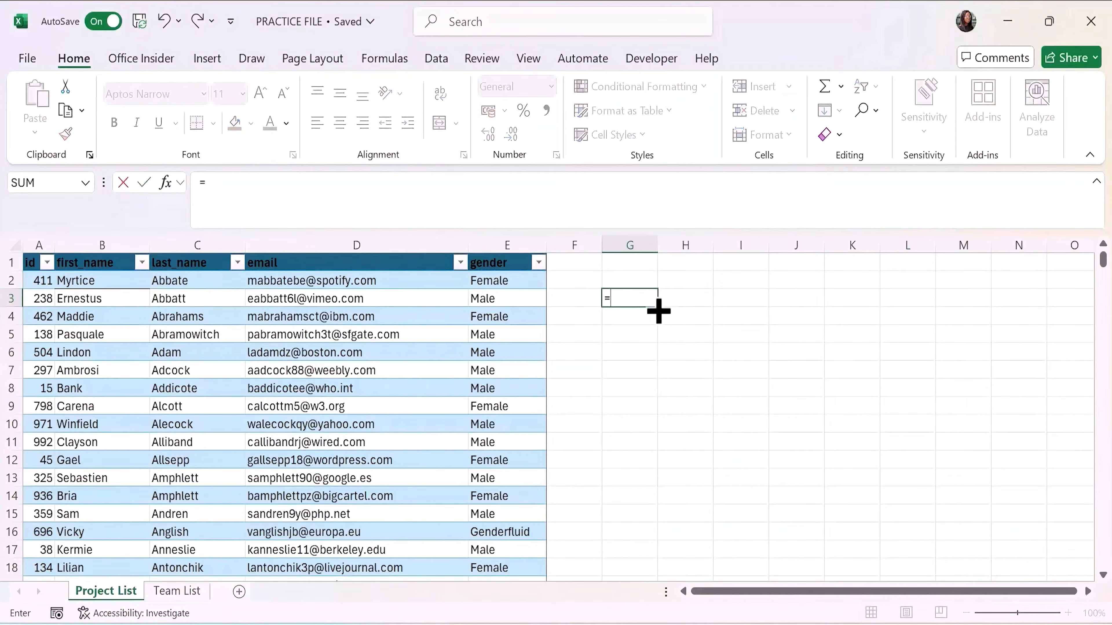
pyautogui.write('FIL')
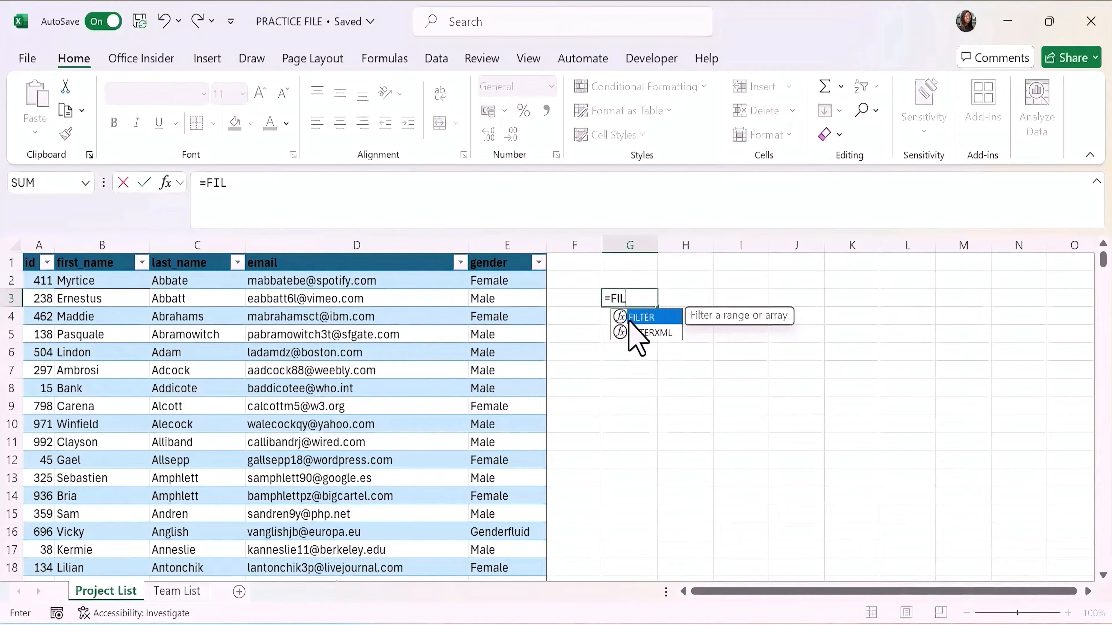
pyautogui.doubleClick(648, 317)
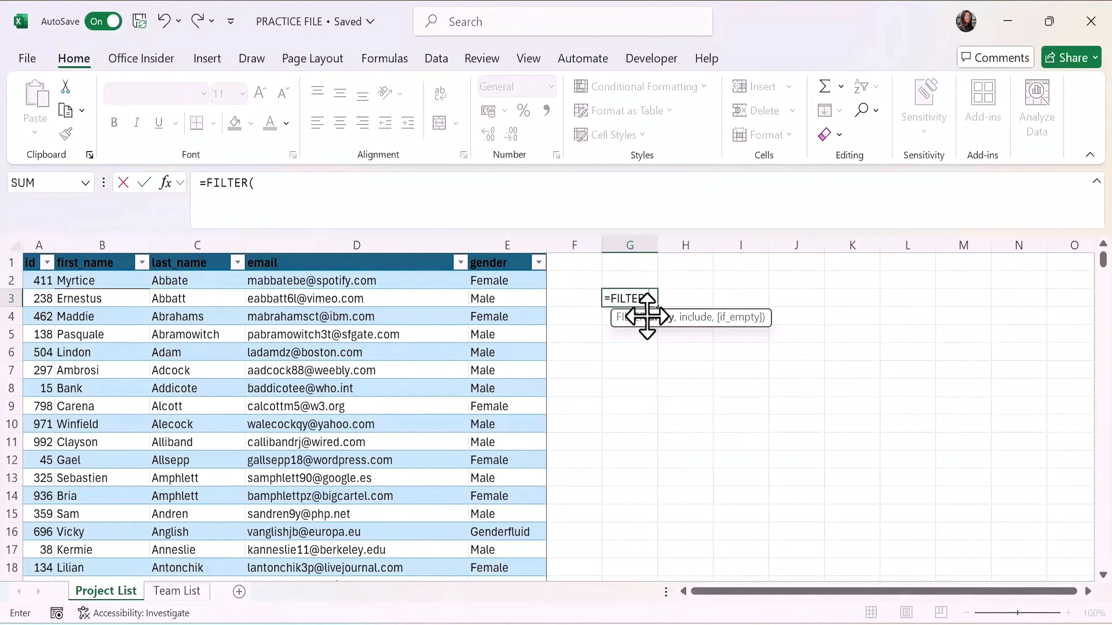
# Use the whole TeamList table as the array argument of the FILTER formula.
pyautogui.write('TEAM')
pyautogui.press('BackSpace')
pyautogui.press('BackSpace')
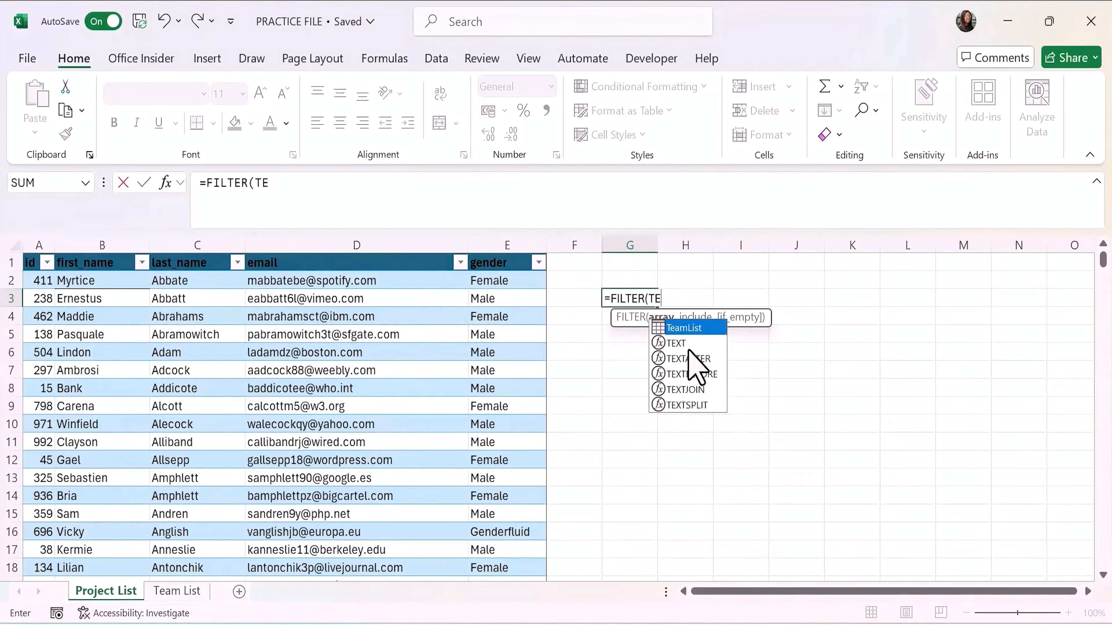
pyautogui.doubleClick(693, 329)
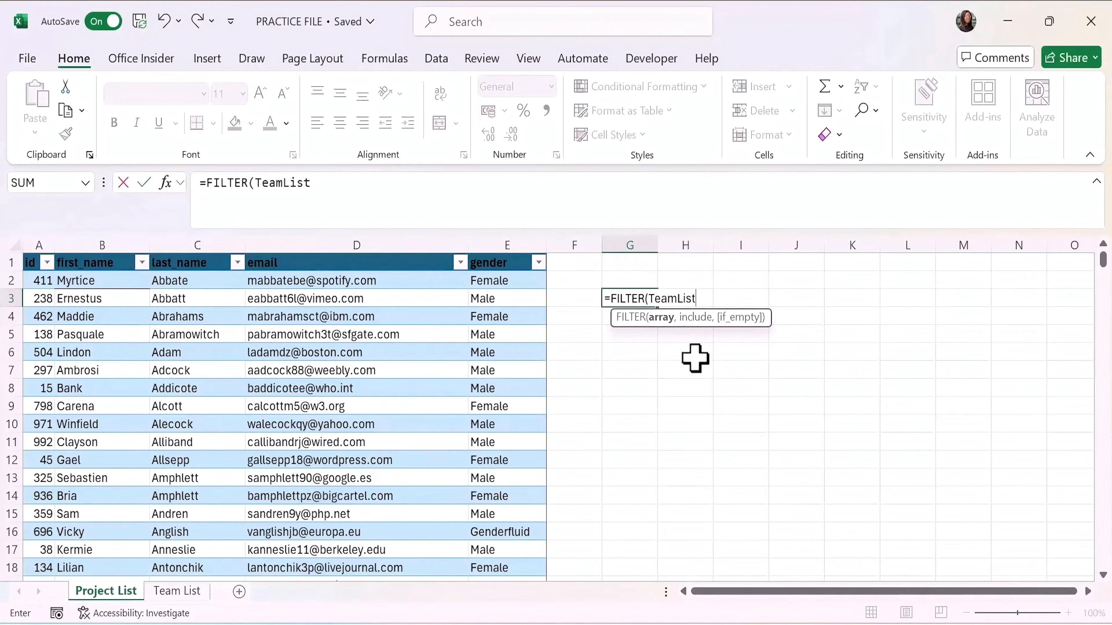
pyautogui.write('[')
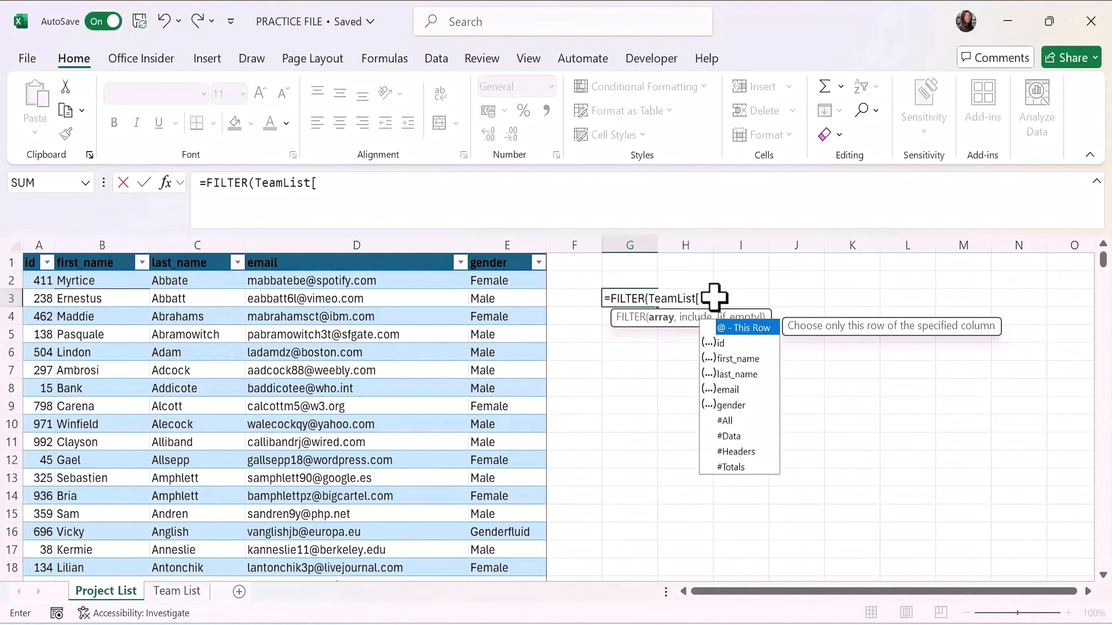
pyautogui.press('BackSpace')
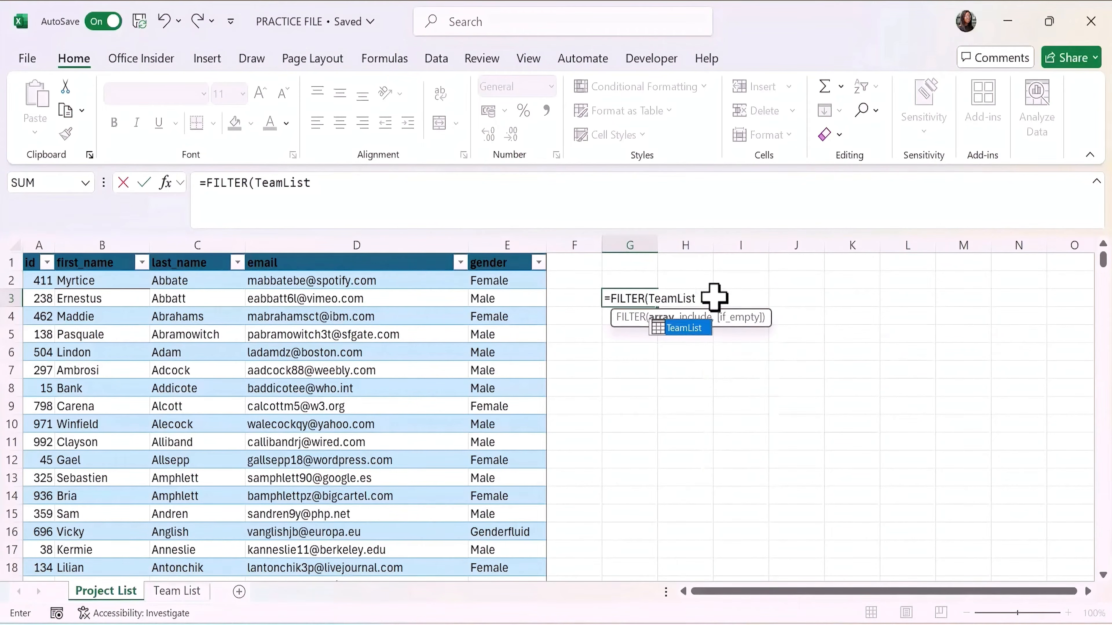
pyautogui.write(',')
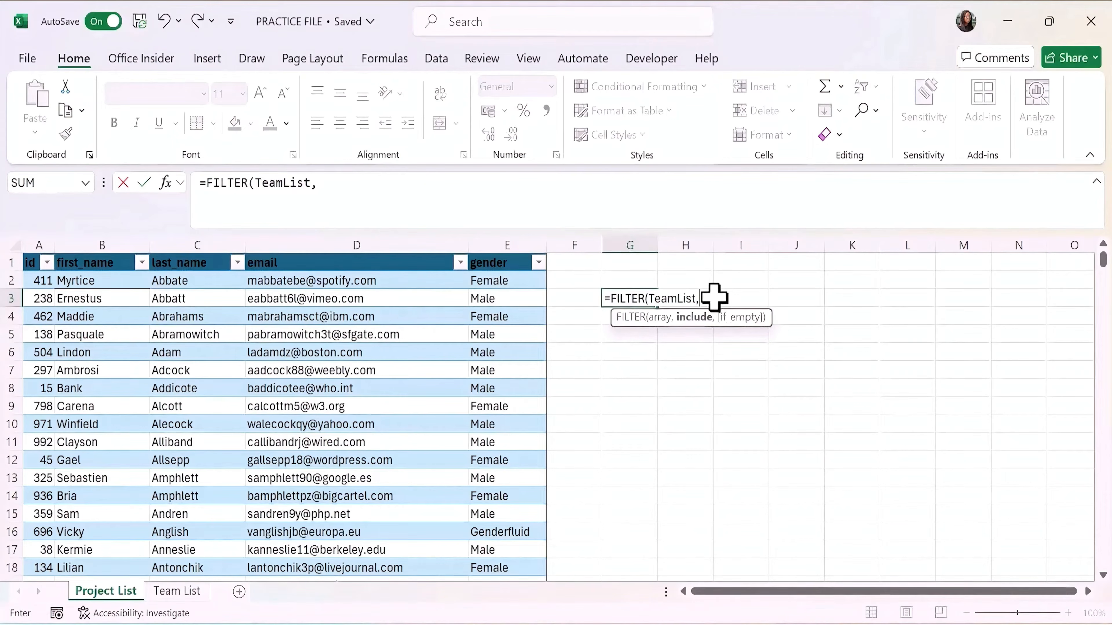
# Add a COUNTIF function as the FILTER formula's include argument, with ProjectList[id] as its range.
pyautogui.write('COUNT')
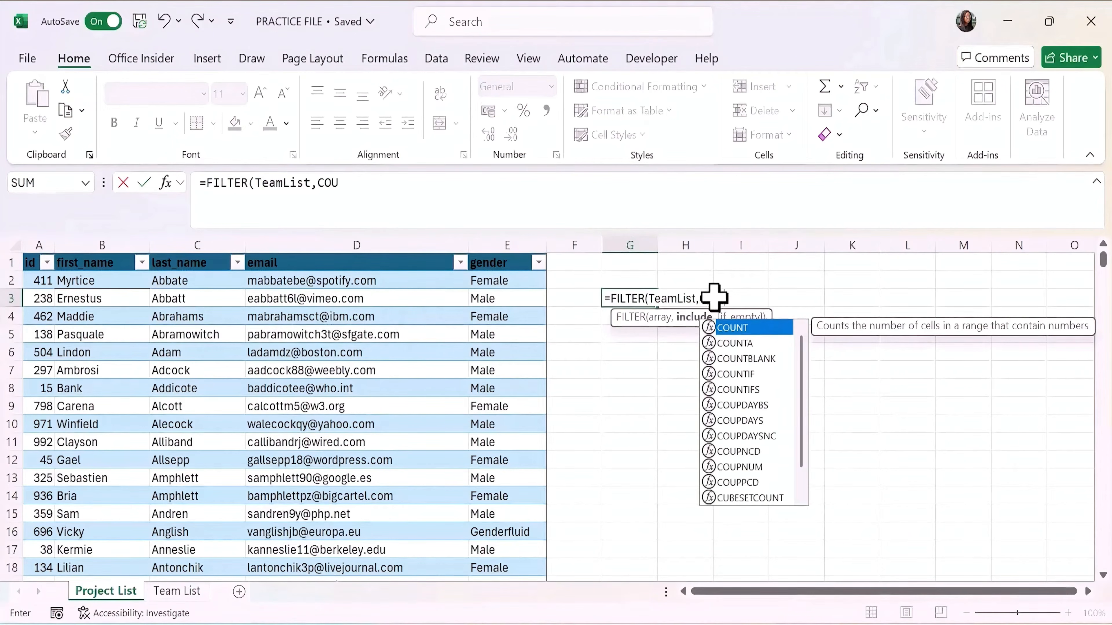
pyautogui.doubleClick(741, 374)
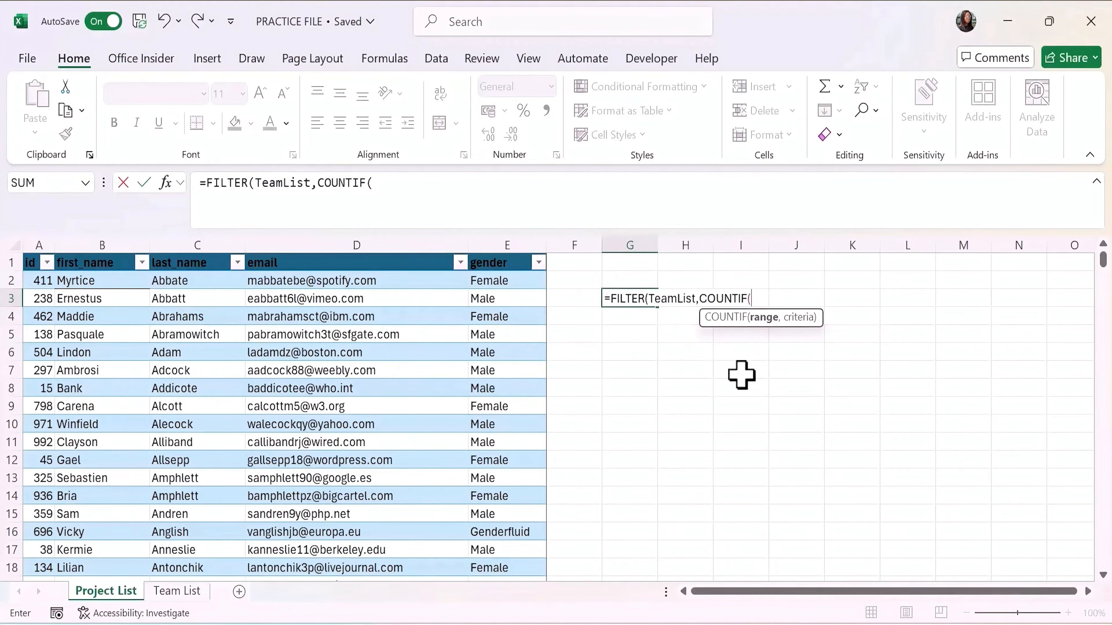
pyautogui.write('PROJEC')
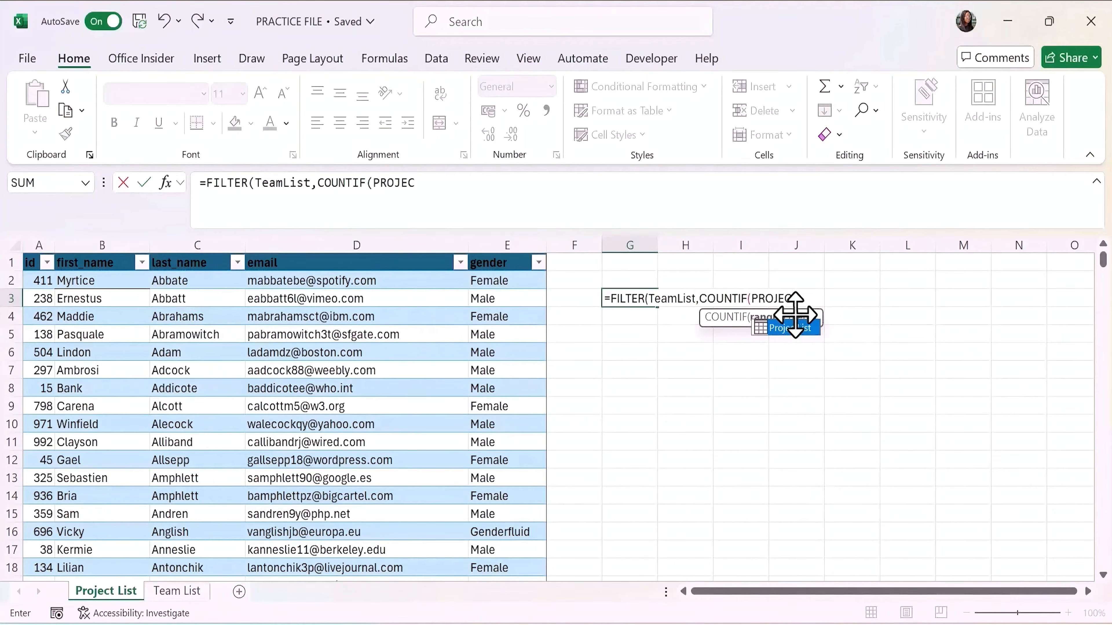
pyautogui.doubleClick(791, 329)
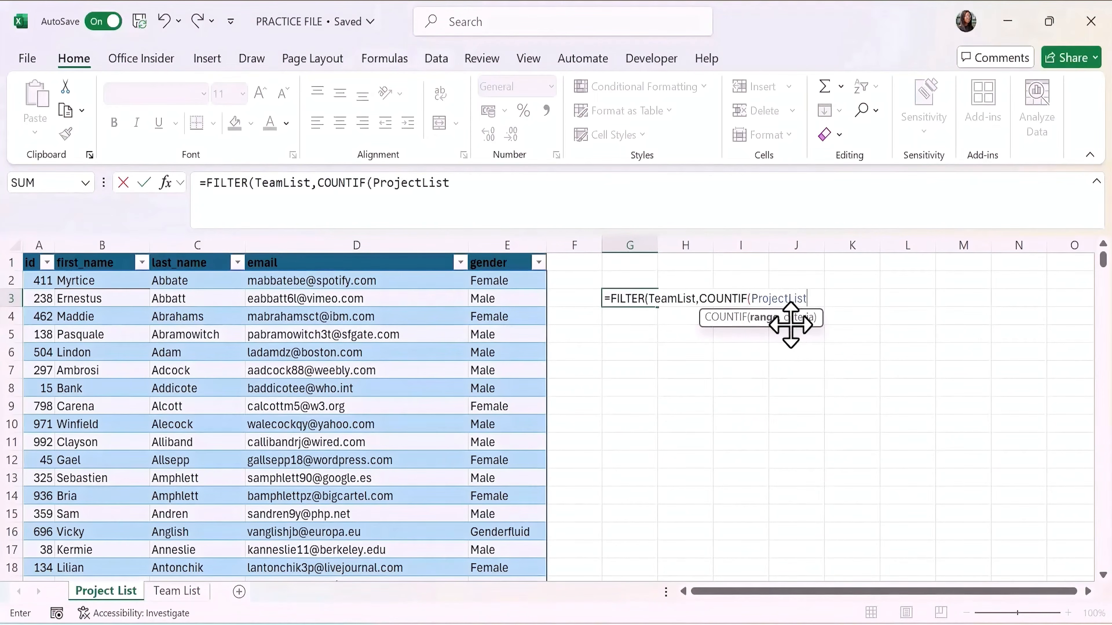
pyautogui.write('[')
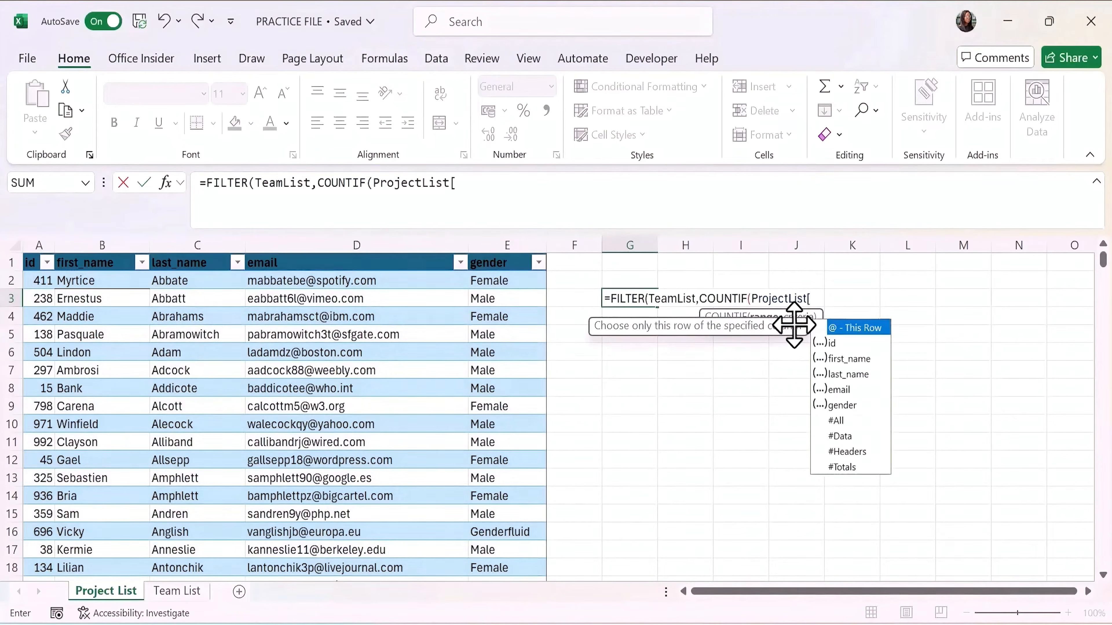
pyautogui.doubleClick(833, 343)
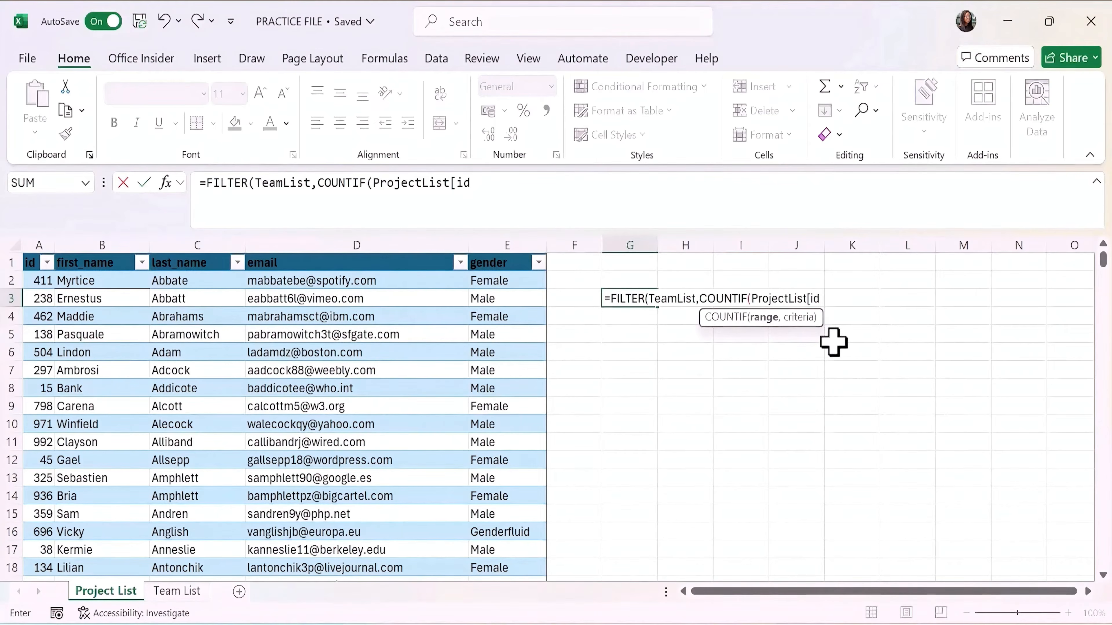
pyautogui.write(']')
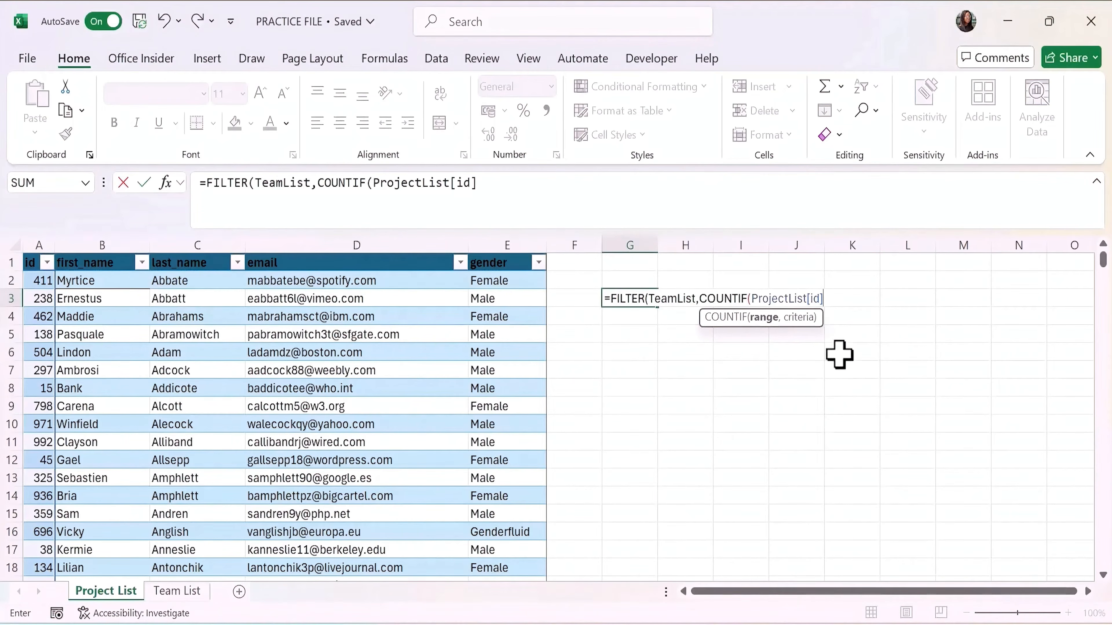
pyautogui.write(',')
# Use TeamList[id] as the criteria argument of the COUNTIF function.
pyautogui.write('TEA')
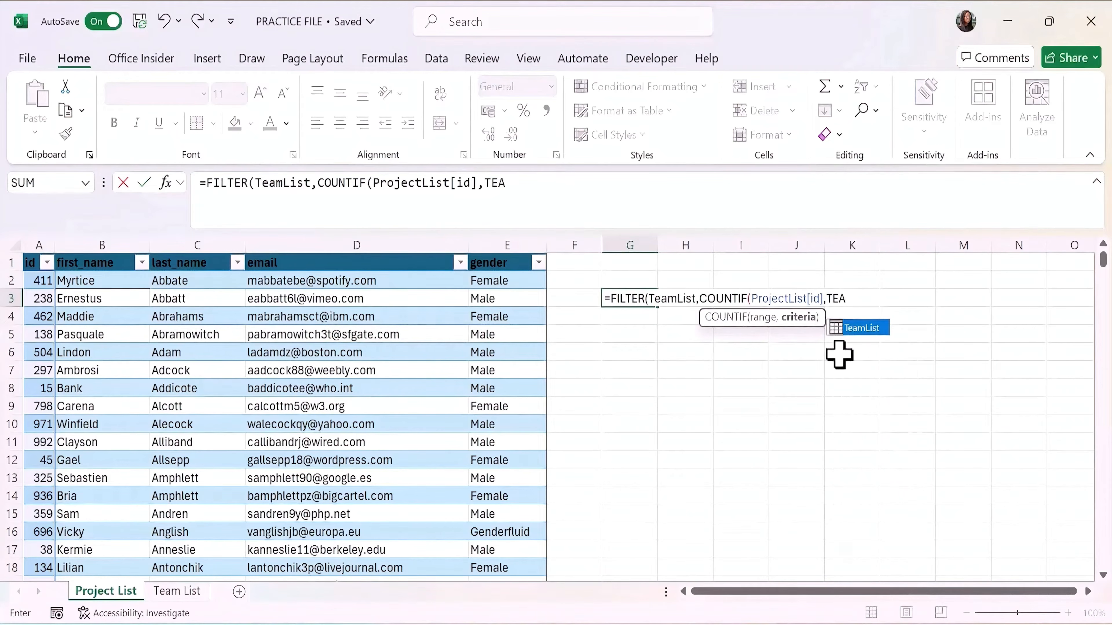
pyautogui.doubleClick(874, 328)
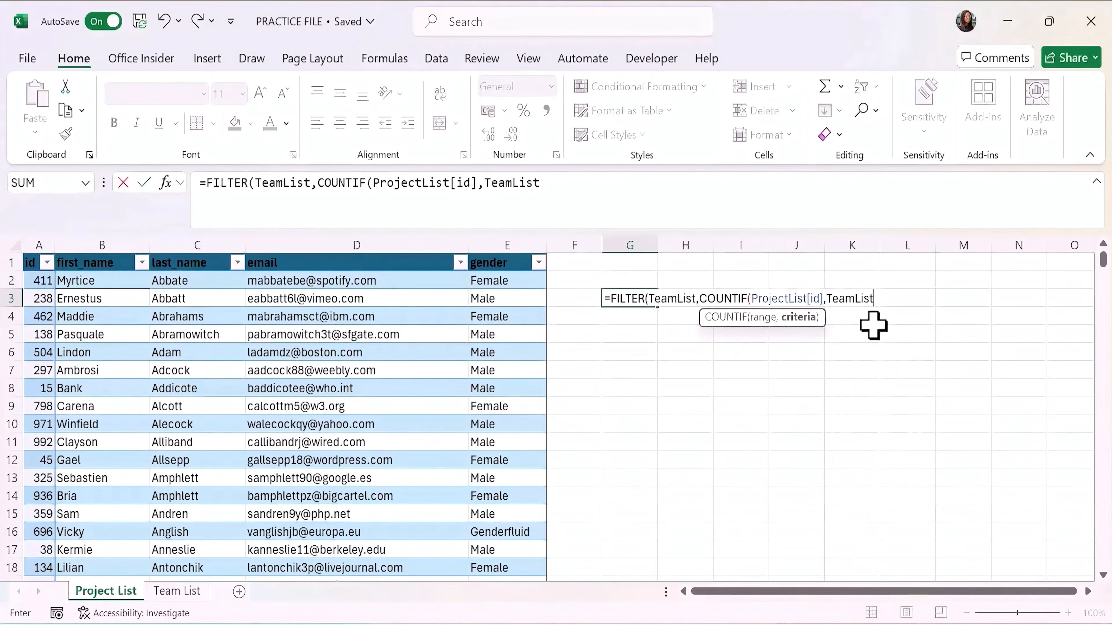
pyautogui.write('[')
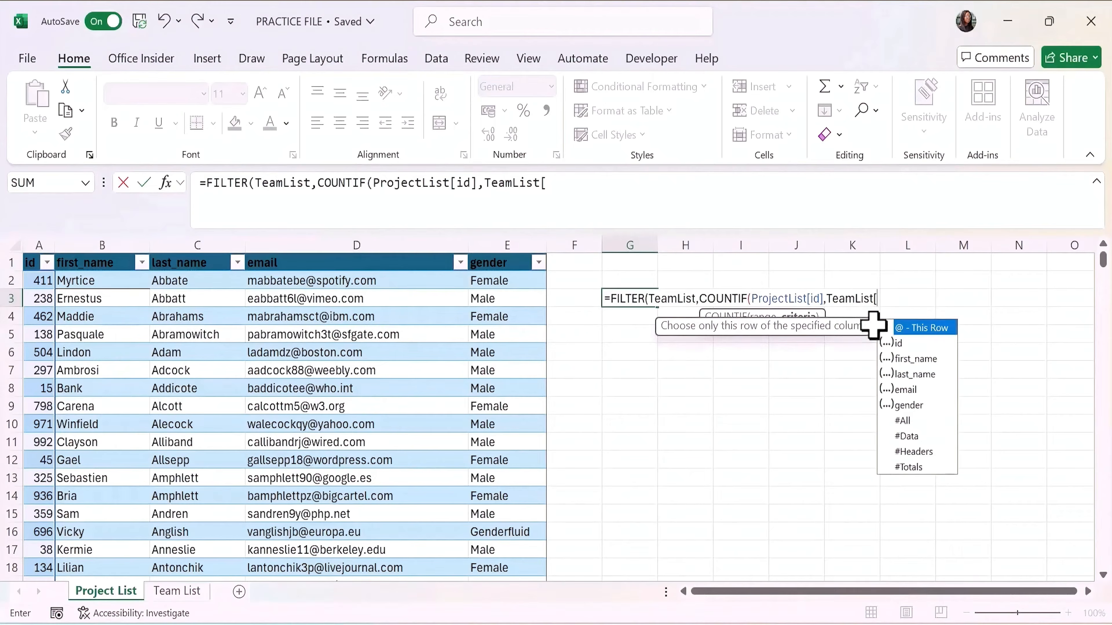
pyautogui.click(896, 342)
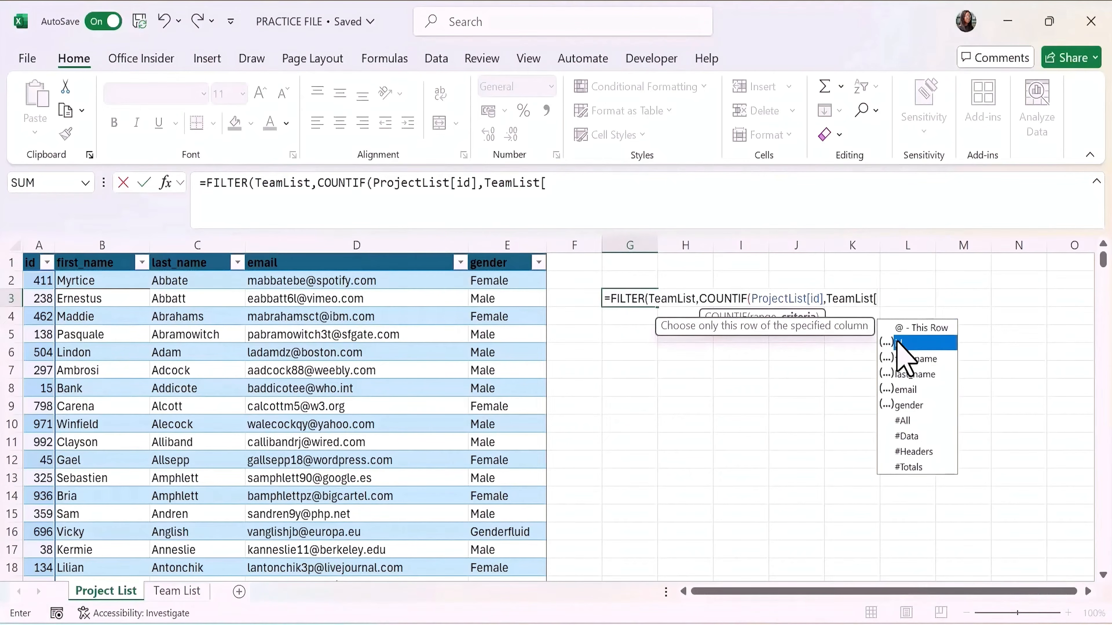
pyautogui.doubleClick(897, 343)
pyautogui.write(']')
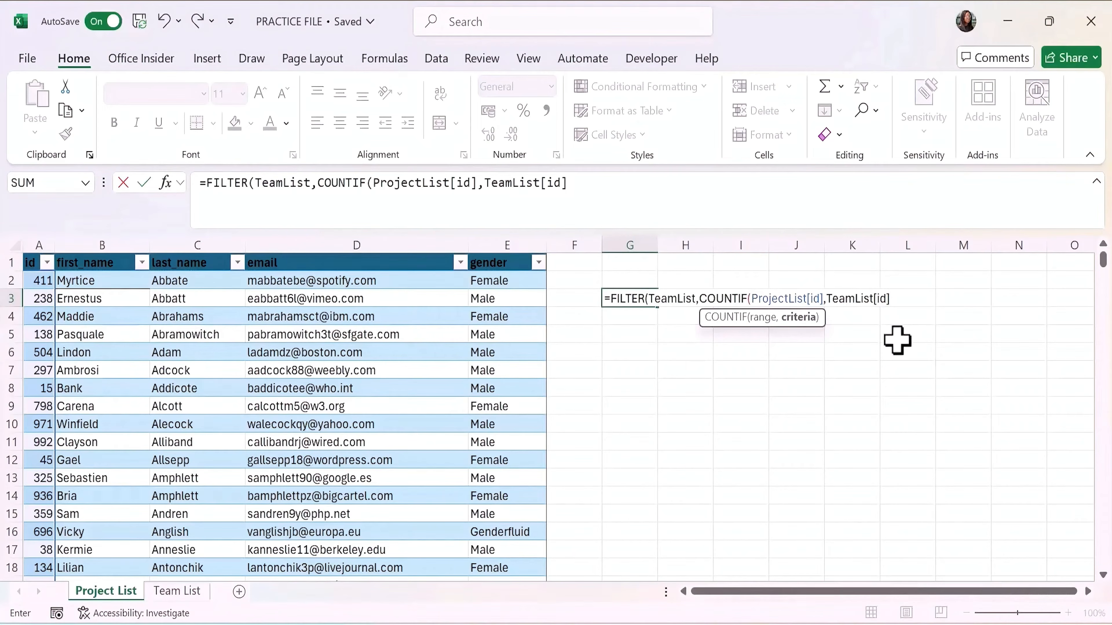
# Close the COUNTIF function, make the include condition =0, and enter the completed FILTER formula in G3.
pyautogui.click(598, 193)
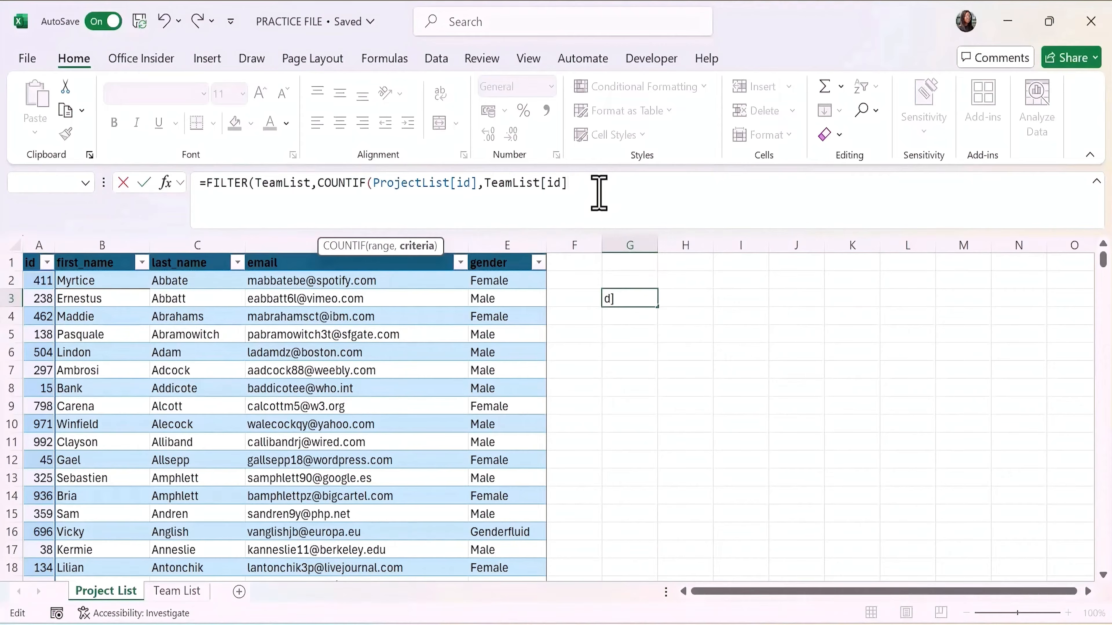
pyautogui.write(')')
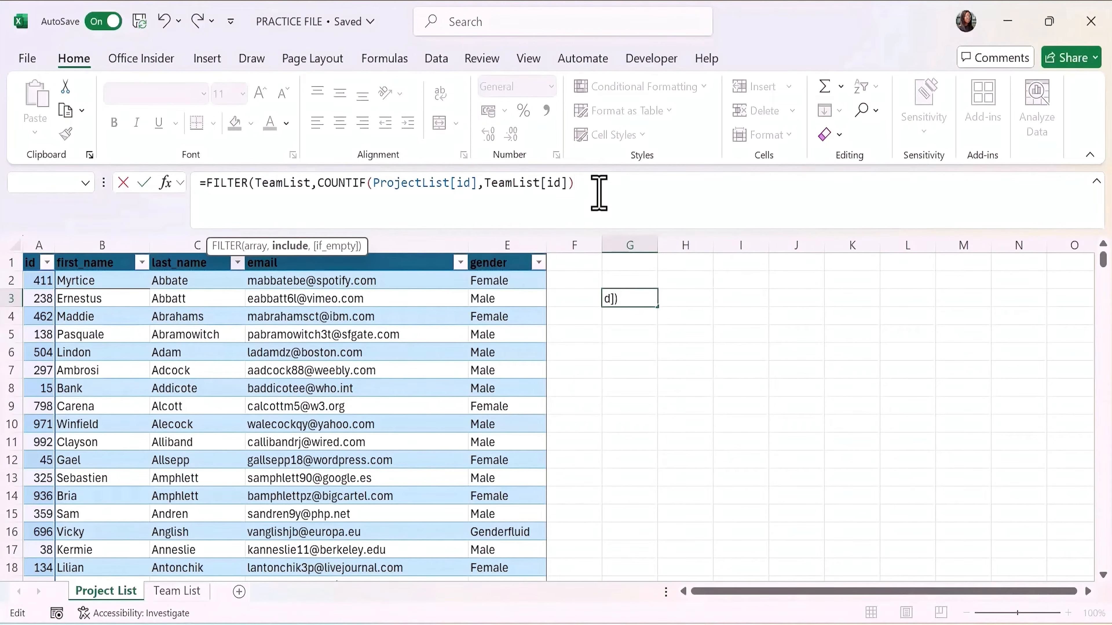
pyautogui.write('=0')
pyautogui.write(')')
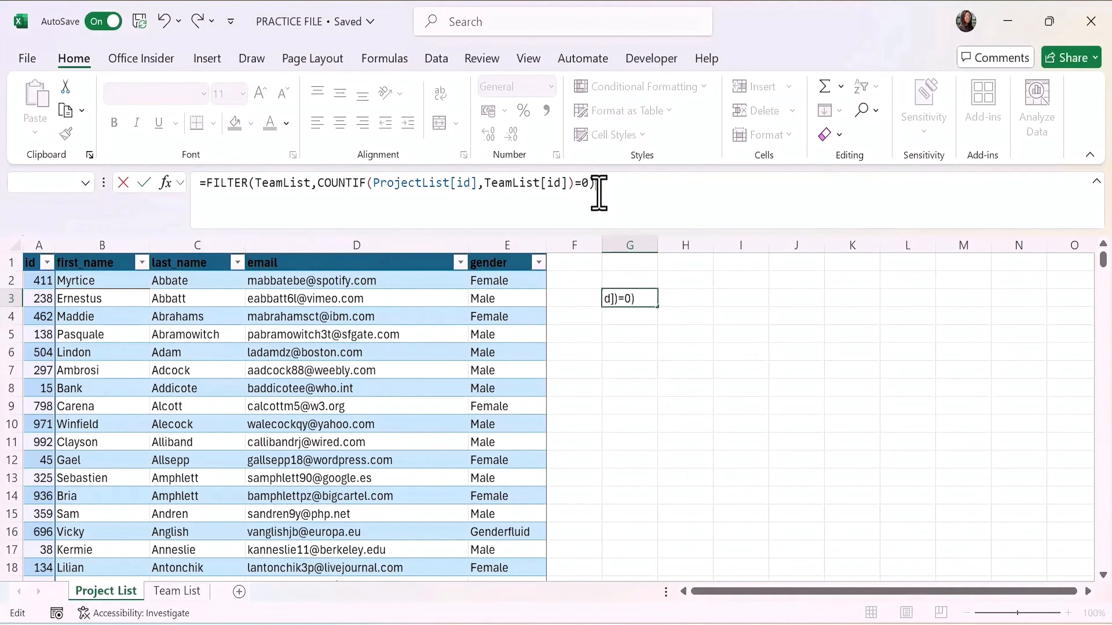
pyautogui.press('Return')
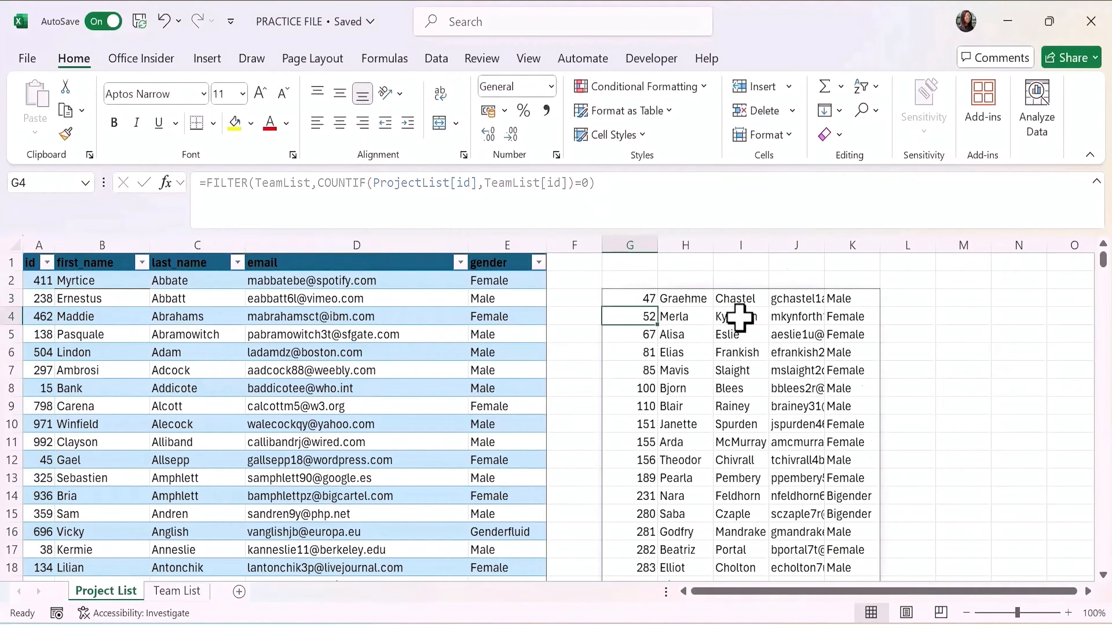
pyautogui.scroll(-2, 741, 318)
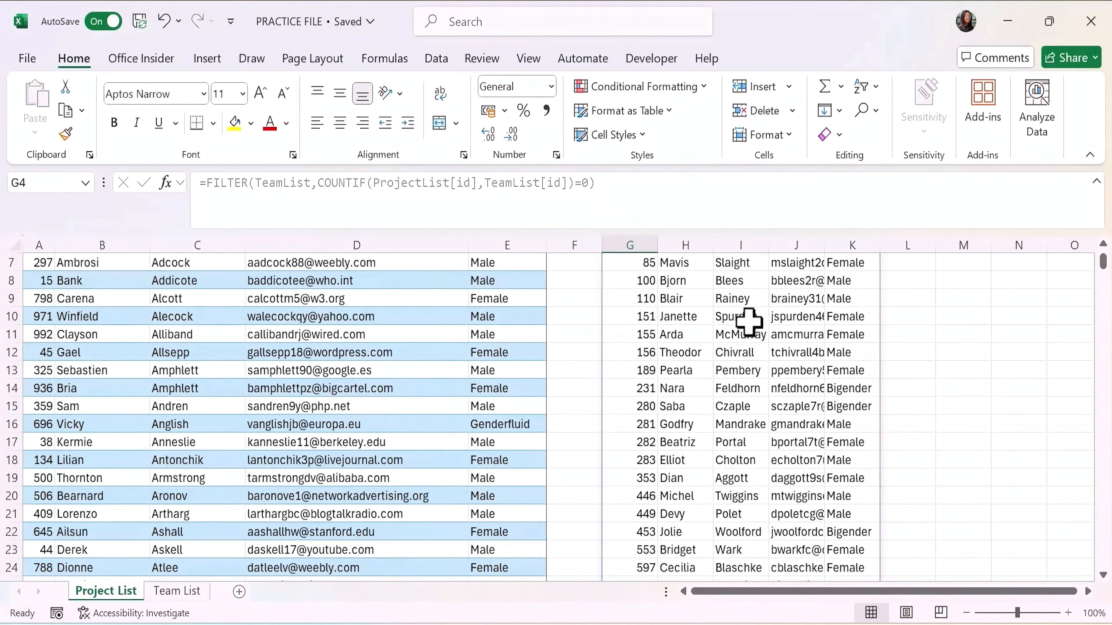
pyautogui.scroll(-2, 749, 322)
pyautogui.scroll(-1, 748, 322)
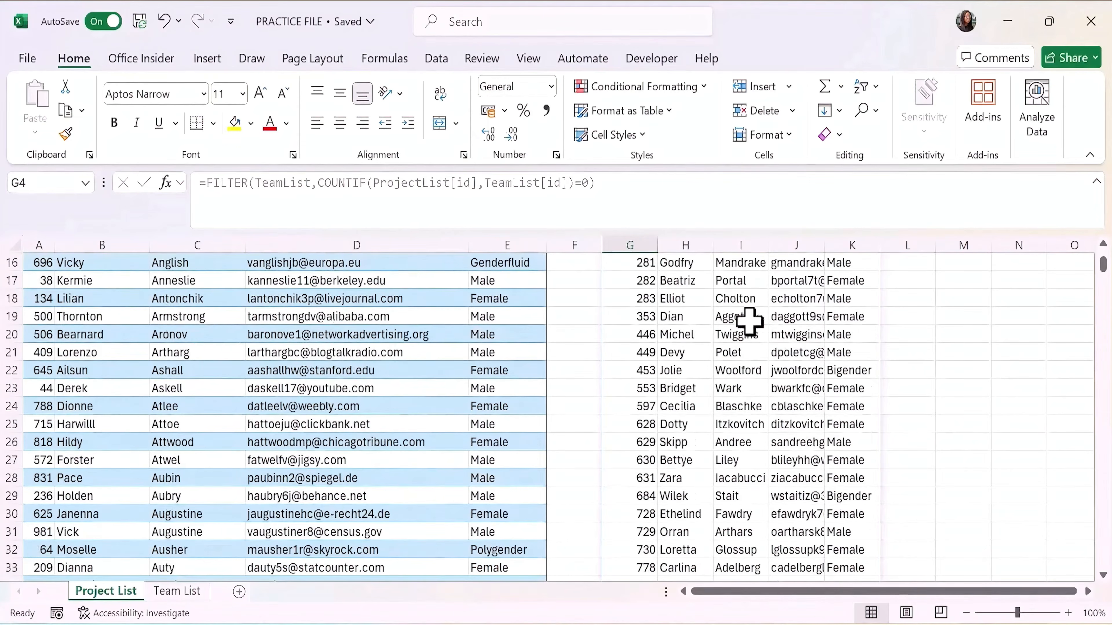
pyautogui.scroll(5, 749, 321)
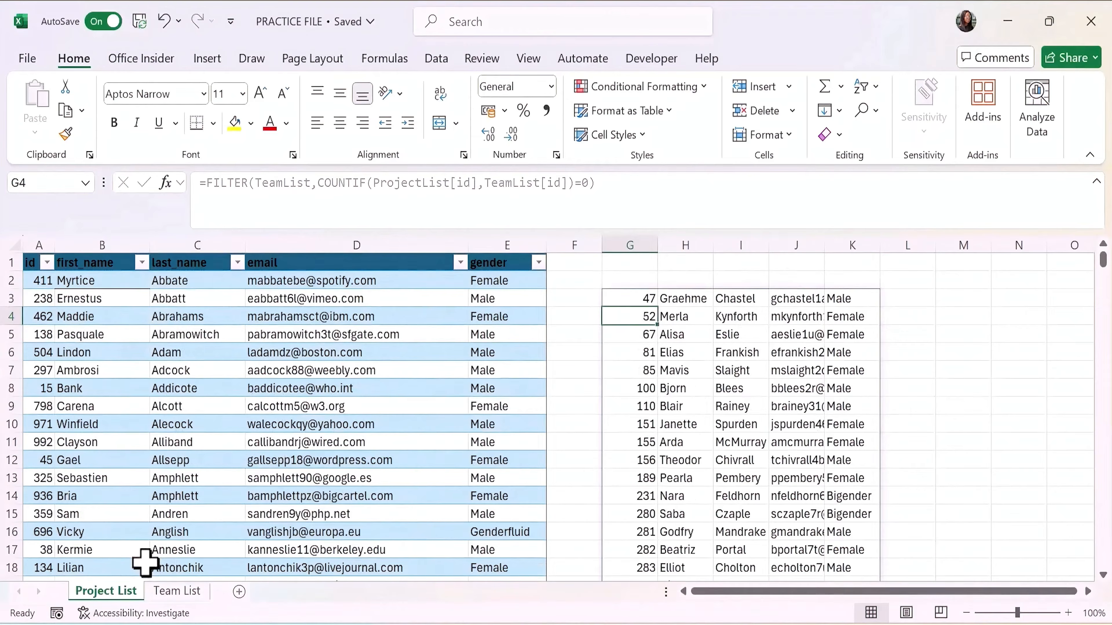
# Start a FILTER formula in cell G3 of the Team List sheet with the whole ProjectList table as its array.
pyautogui.click(163, 591)
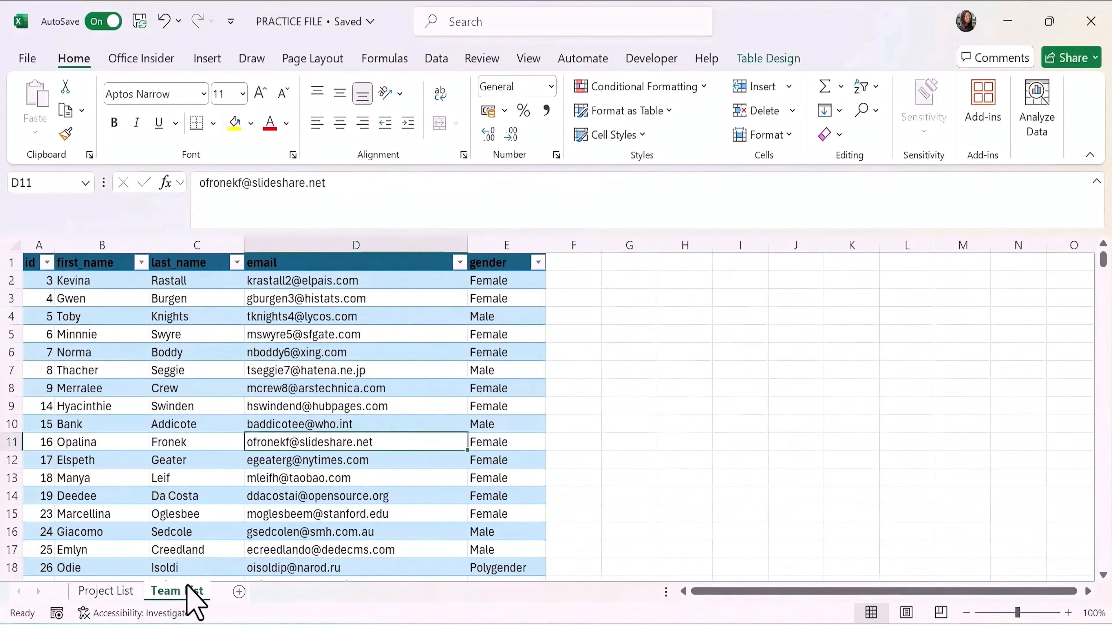
pyautogui.click(638, 300)
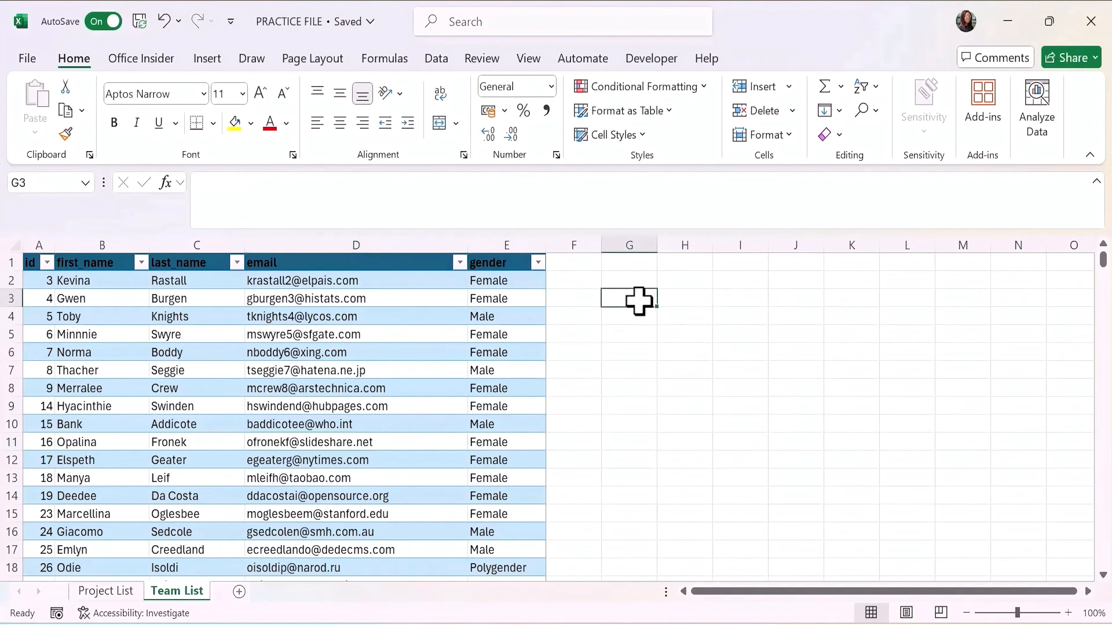
pyautogui.write('=FIL')
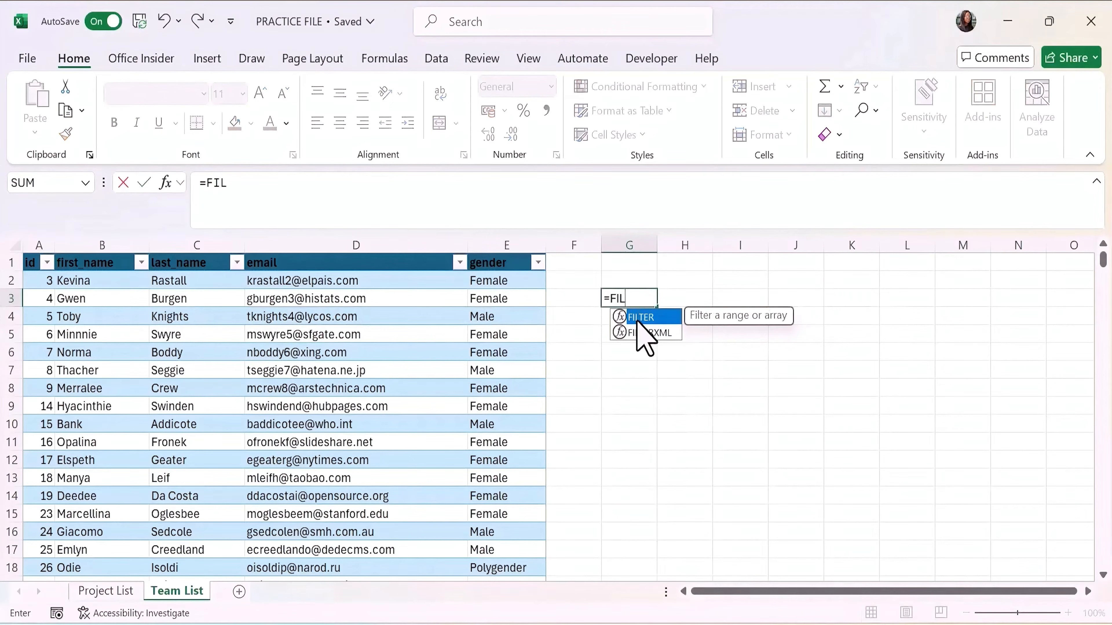
pyautogui.doubleClick(641, 318)
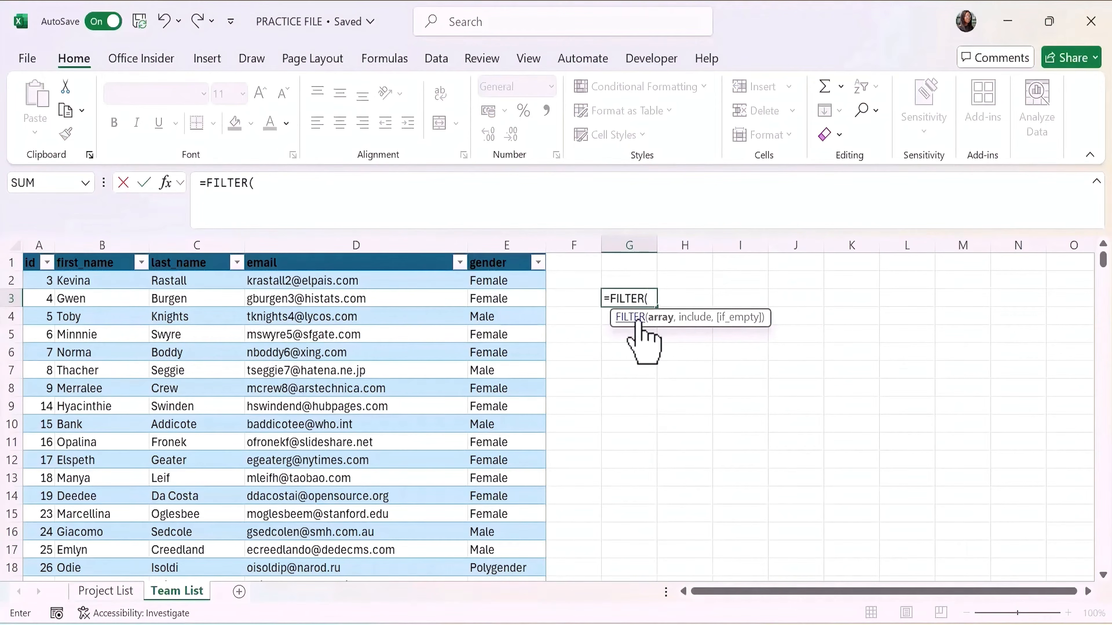
pyautogui.write('PROJ')
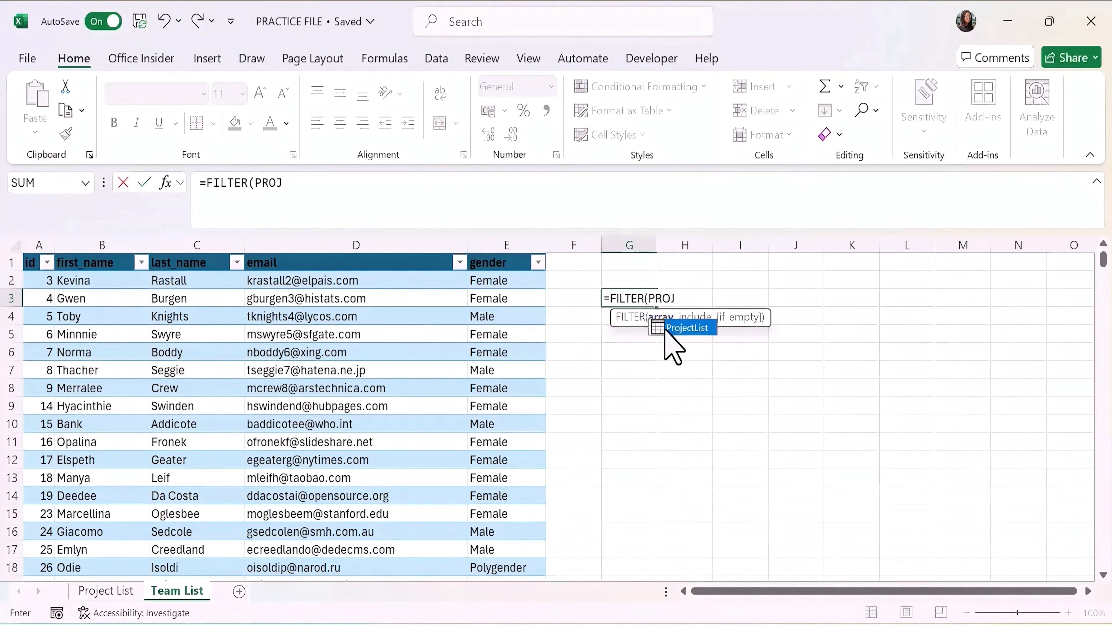
pyautogui.doubleClick(678, 329)
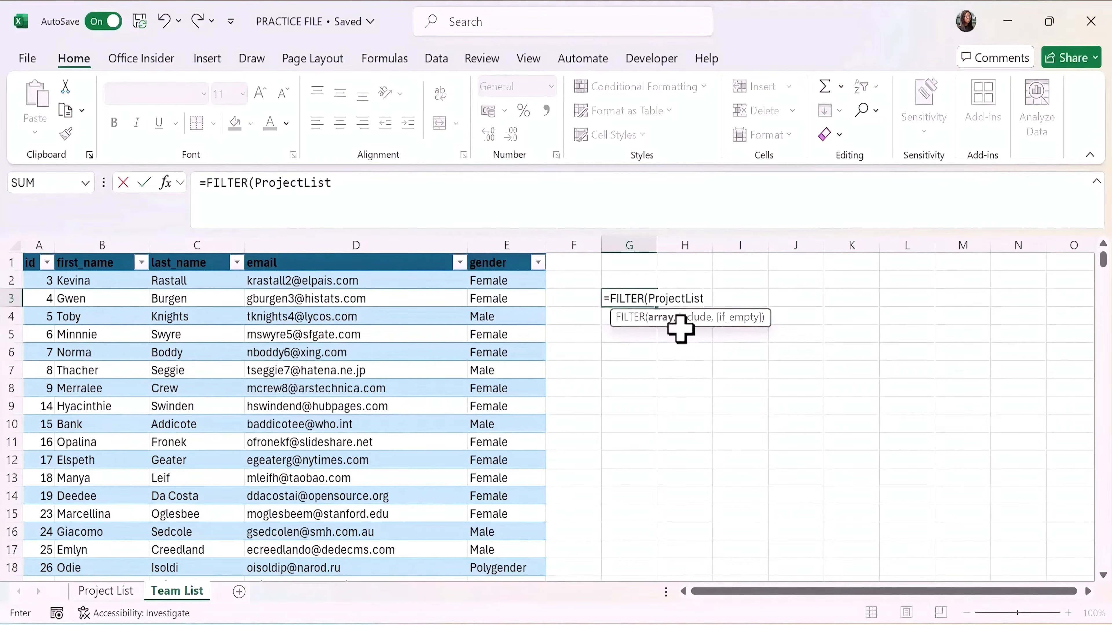
pyautogui.write(',')
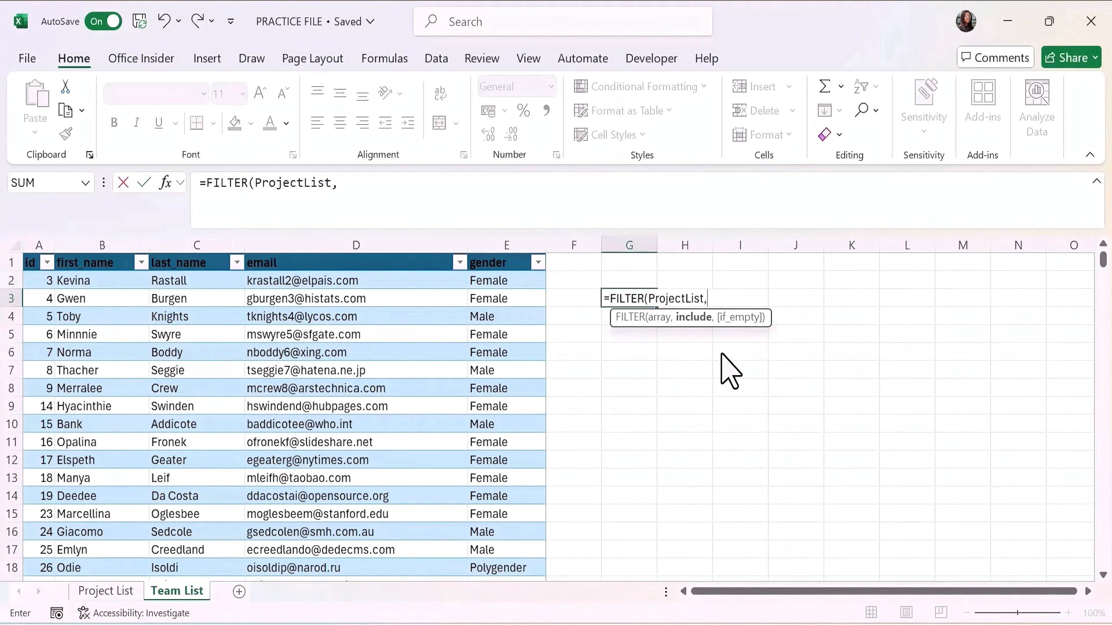
# Add a COUNTIF function as the FILTER formula's include argument, with TeamList[id] as its range.
pyautogui.write('COUN')
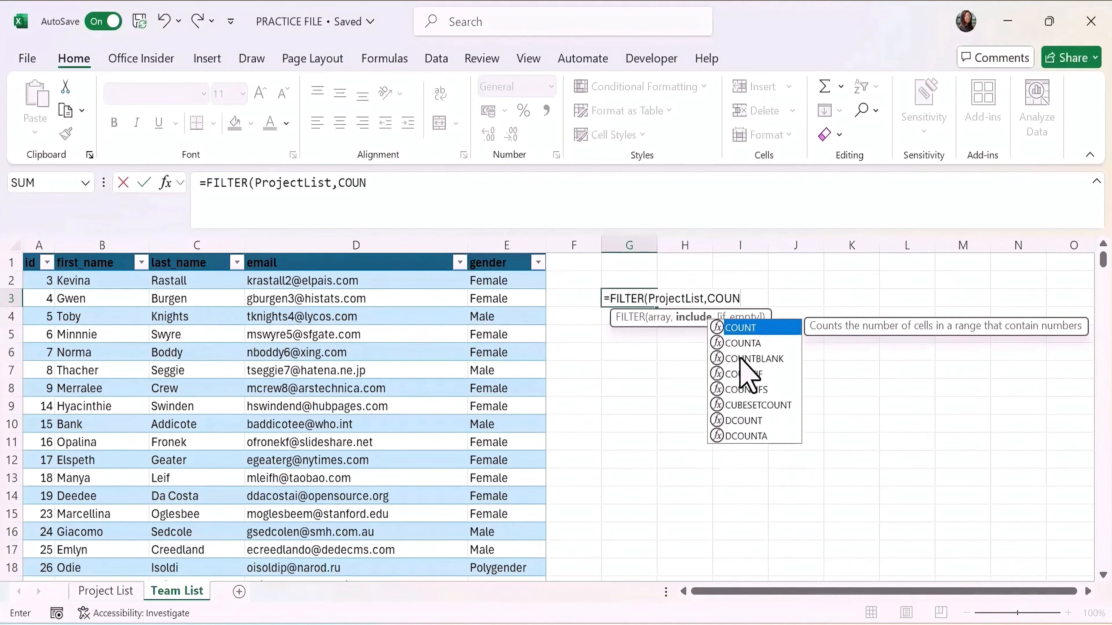
pyautogui.doubleClick(749, 373)
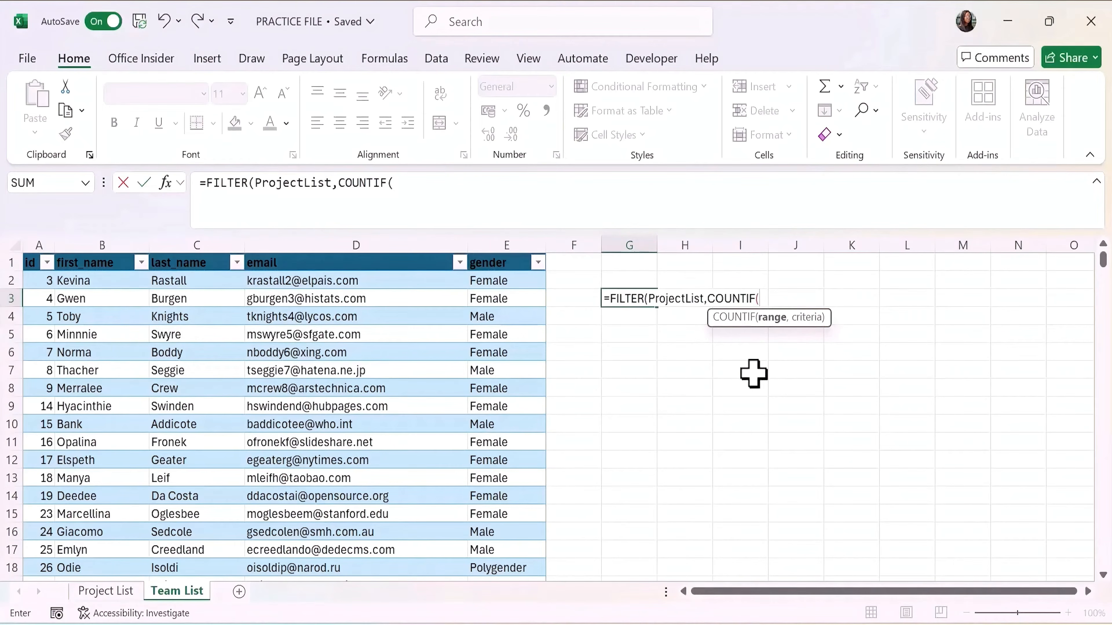
pyautogui.write('TEAM')
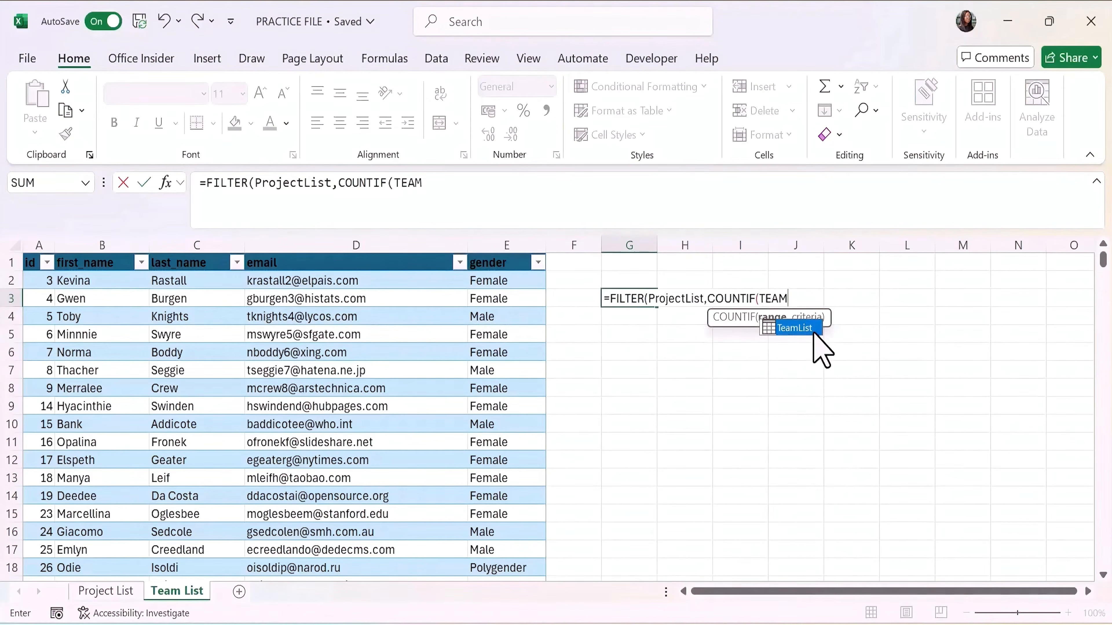
pyautogui.doubleClick(795, 328)
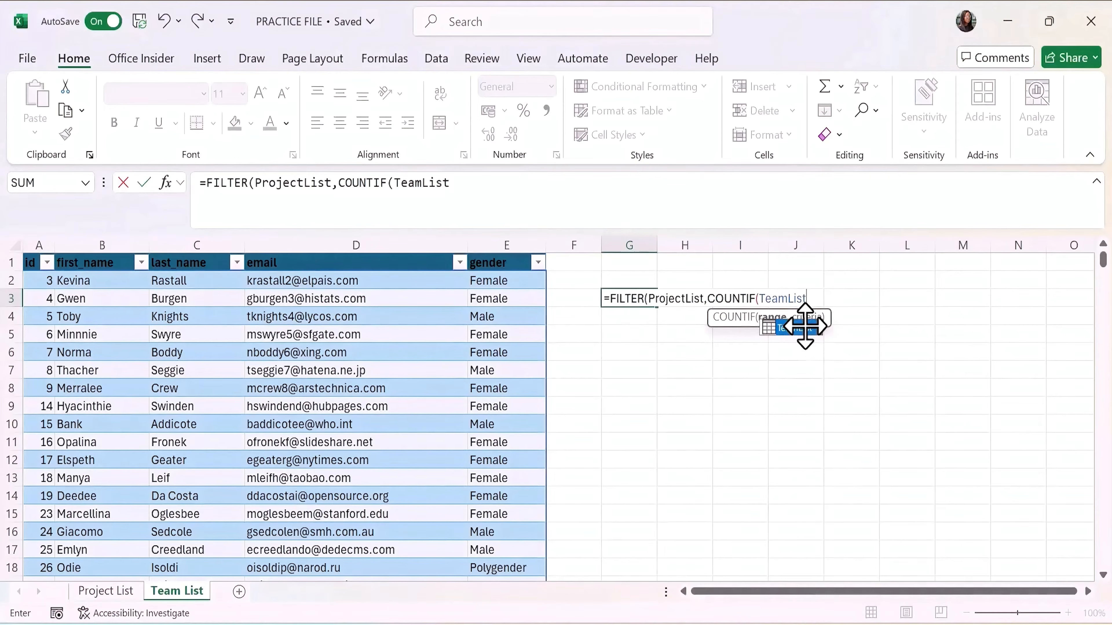
pyautogui.write('[')
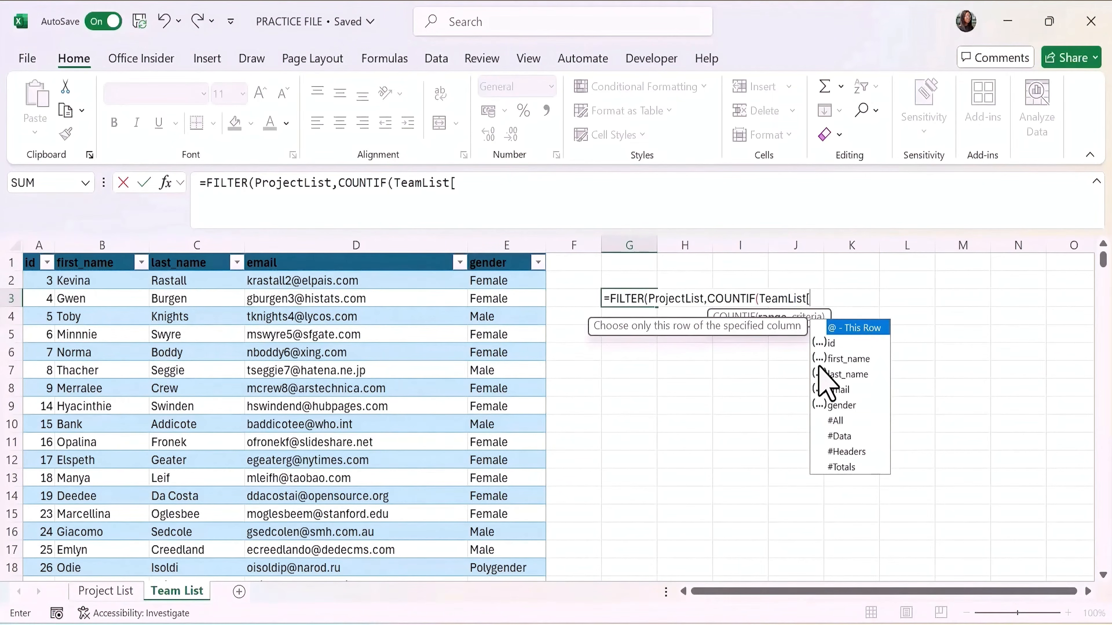
pyautogui.click(837, 344)
pyautogui.doubleClick(837, 343)
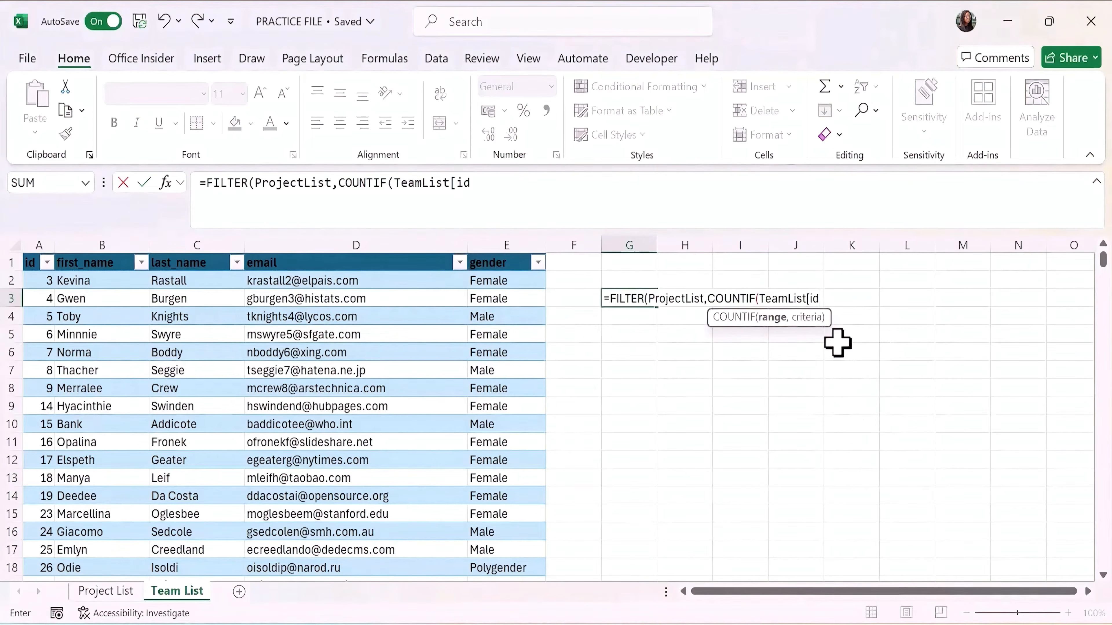
pyautogui.write(']')
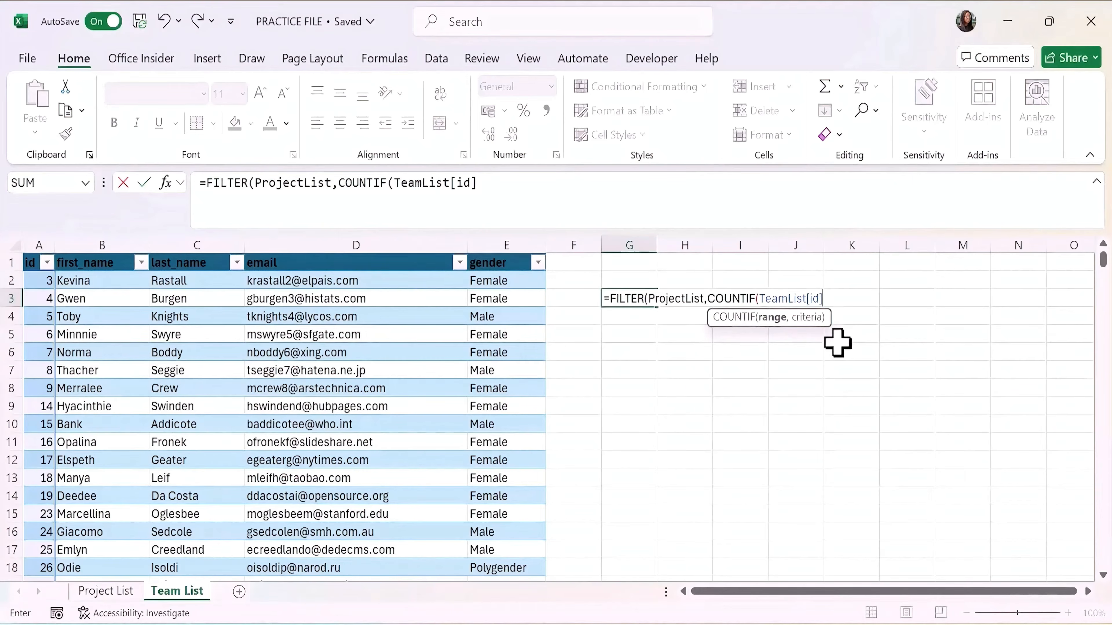
# Use ProjectList[id] as the COUNTIF criteria and close the COUNTIF function.
pyautogui.write(',')
pyautogui.write('PROJ')
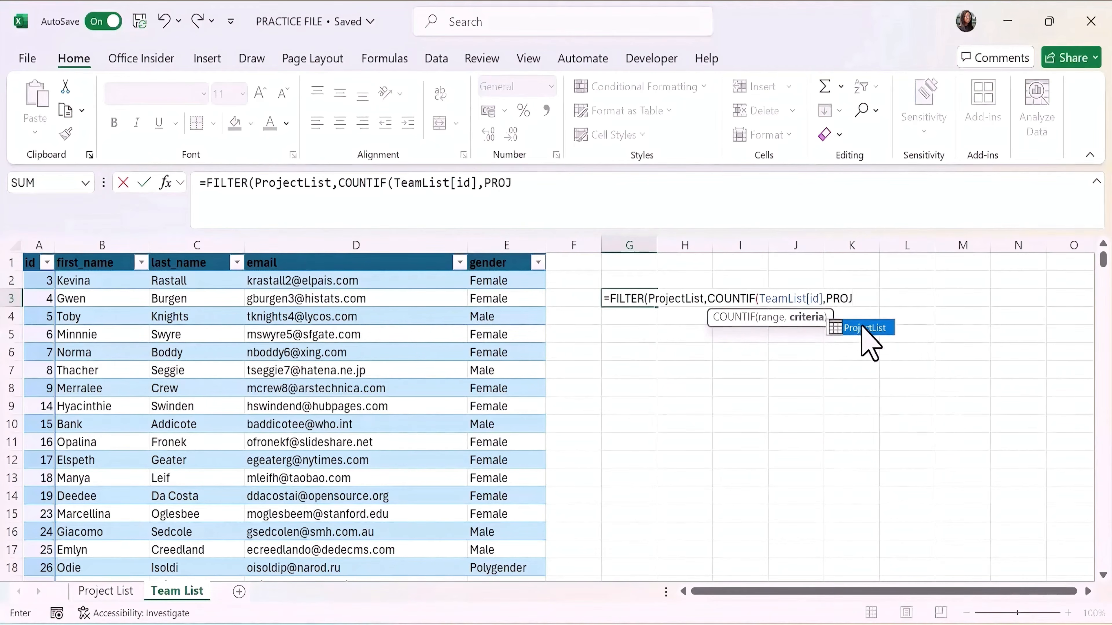
pyautogui.doubleClick(863, 329)
pyautogui.write('[')
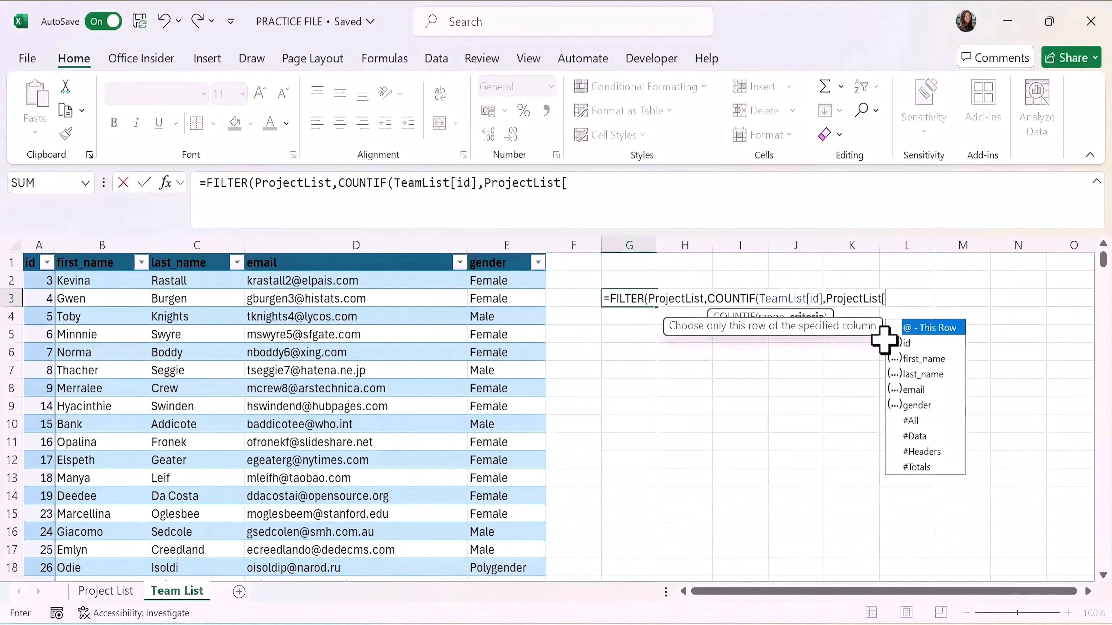
pyautogui.doubleClick(906, 343)
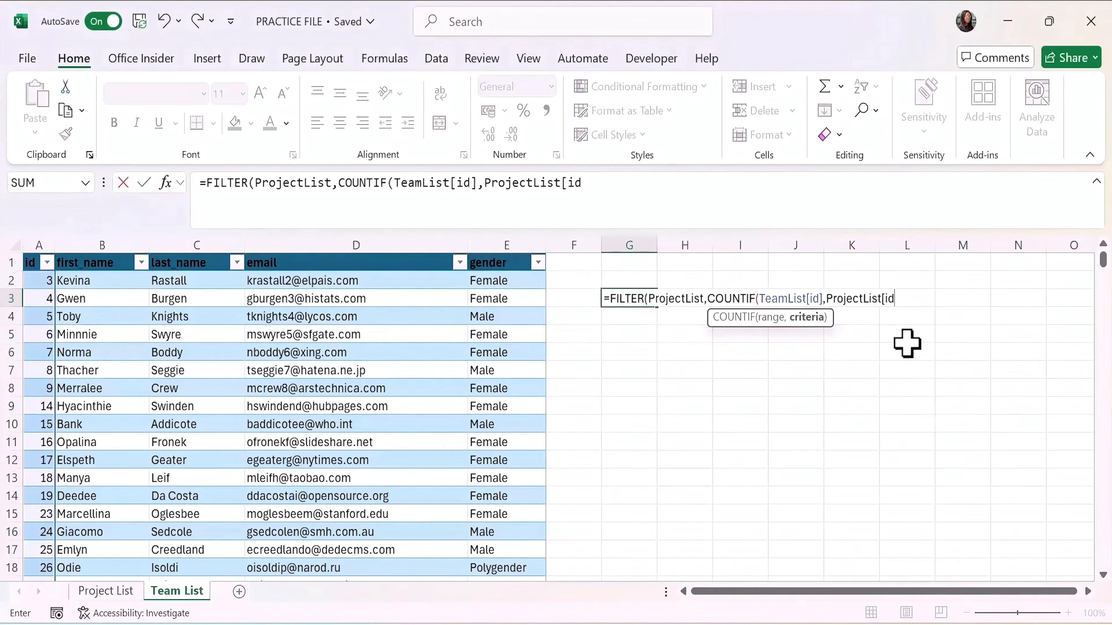
pyautogui.write('])')
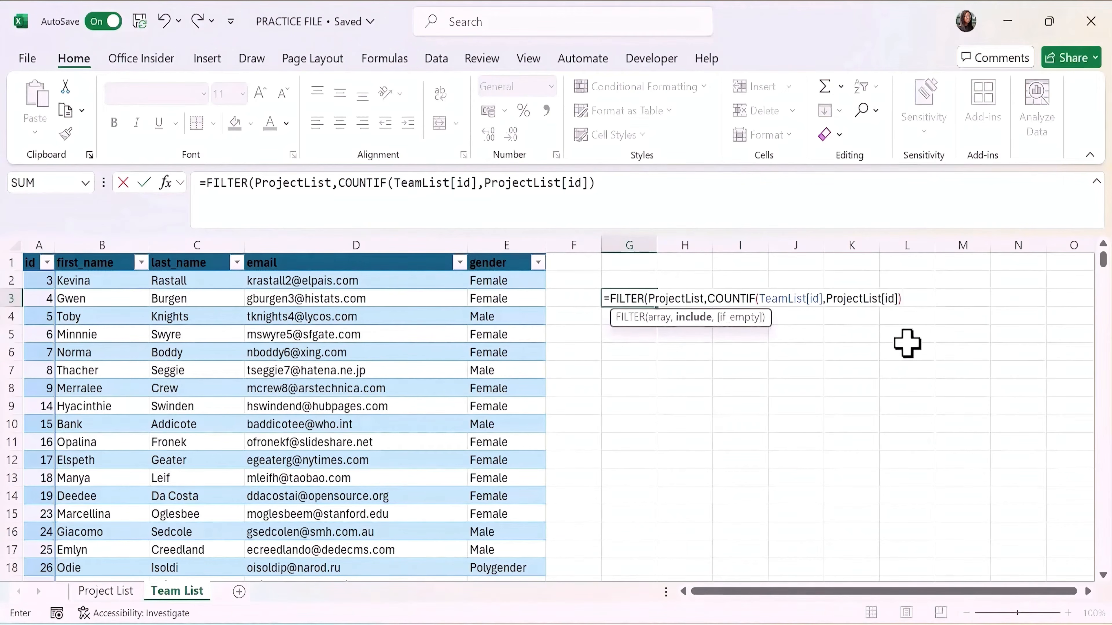
# Complete the Team List sheet's FILTER formula with the condition =0 and enter it.
pyautogui.write('=0)')
pyautogui.press('Return')
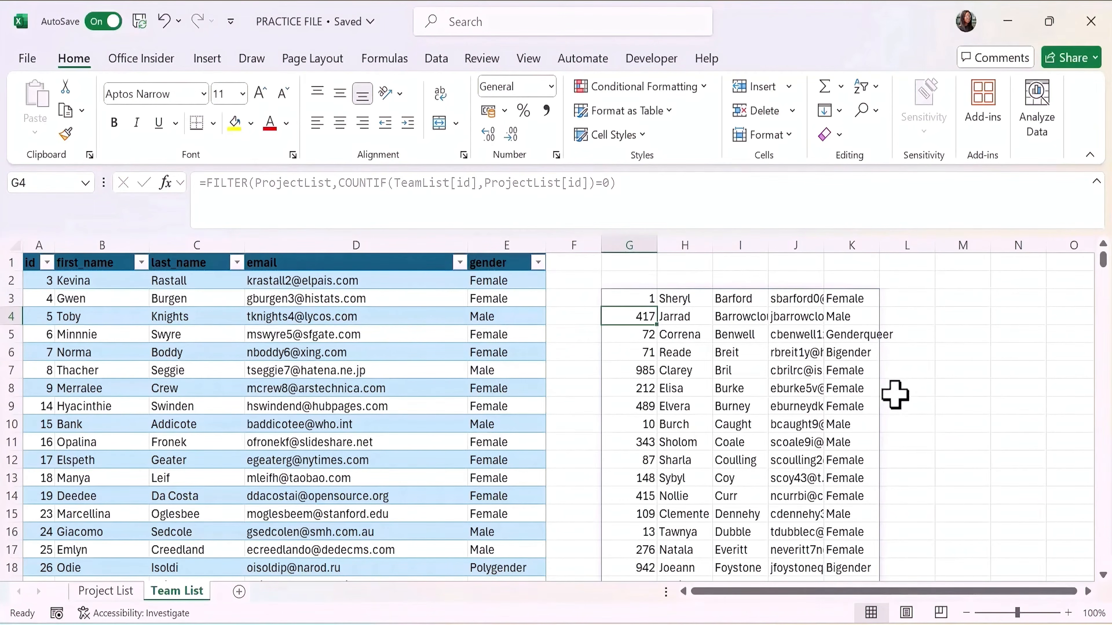
pyautogui.scroll(-1, 897, 398)
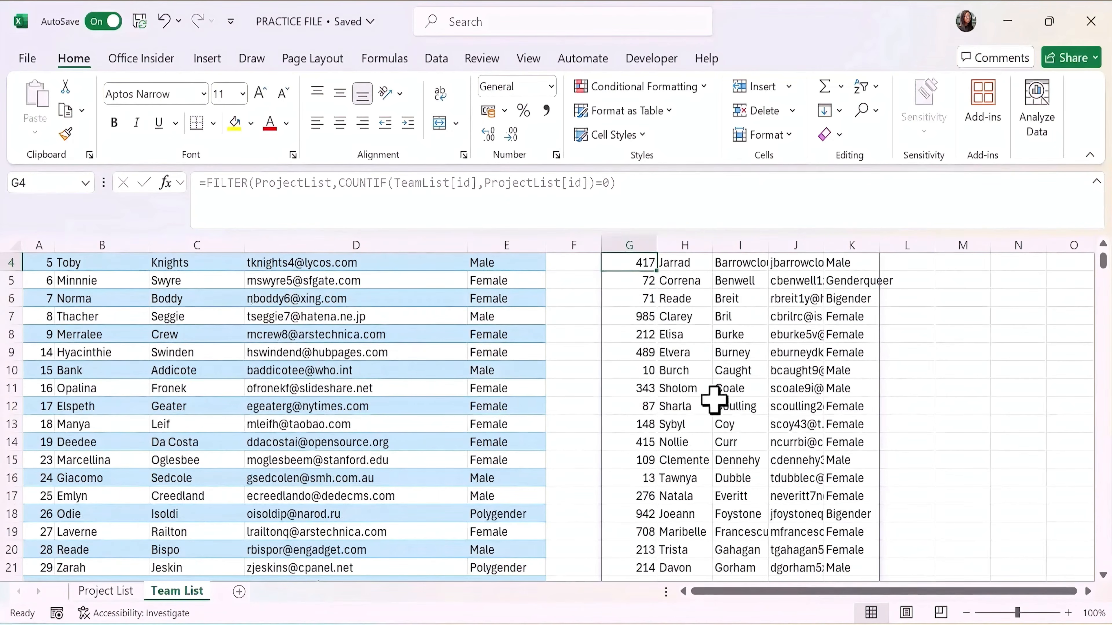
pyautogui.scroll(1, 890, 353)
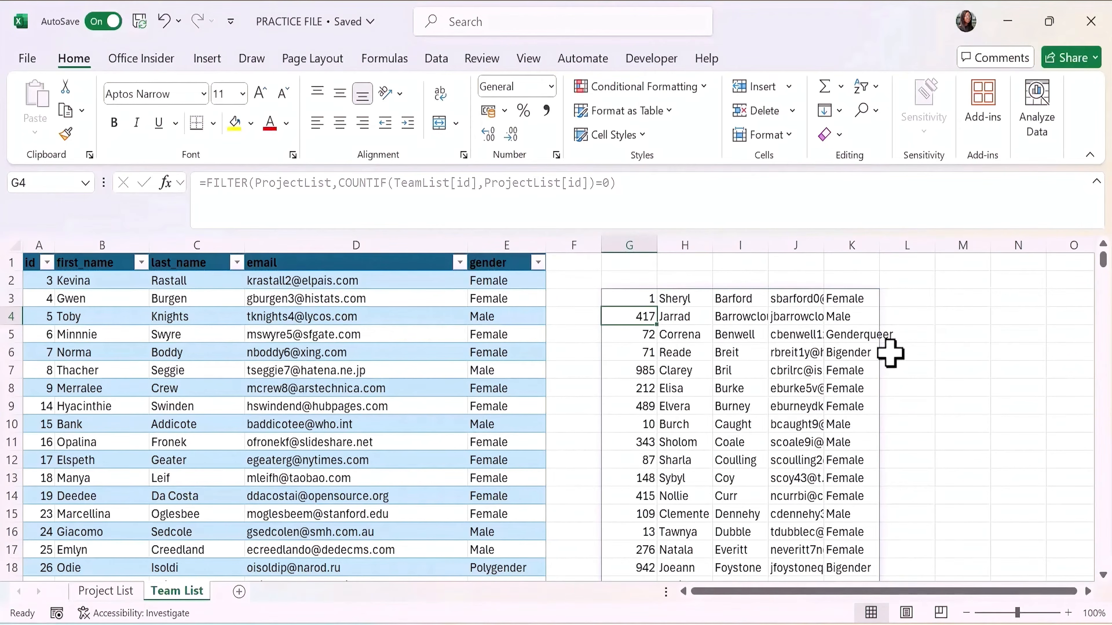
# Wrap the FILTER formula in cell G3 of the Team List sheet in an IFERROR function.
pyautogui.click(623, 296)
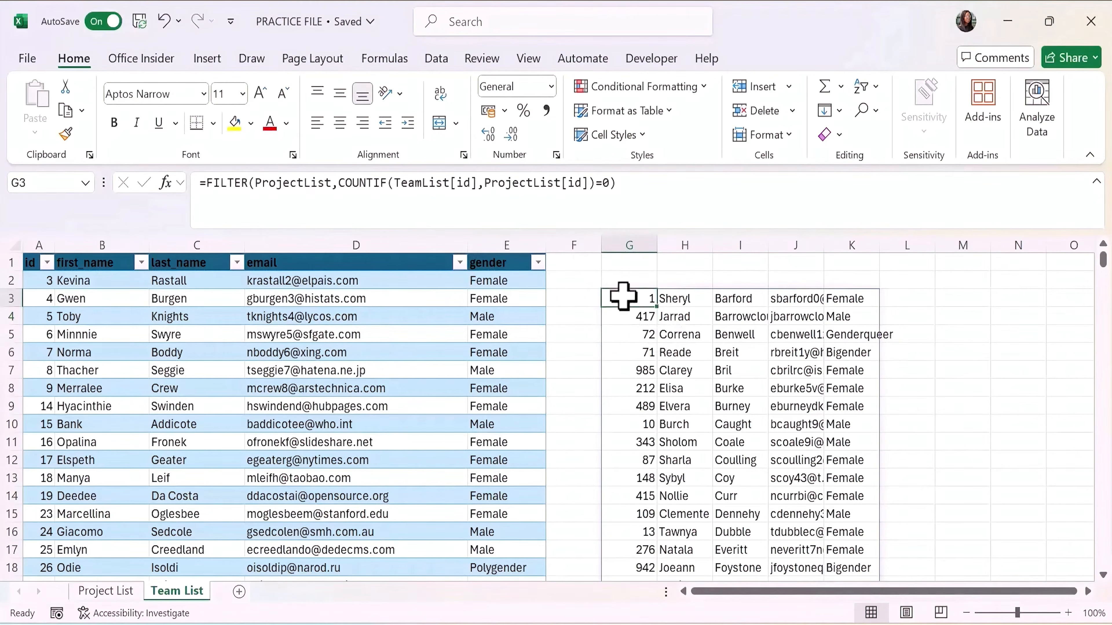
pyautogui.click(205, 186)
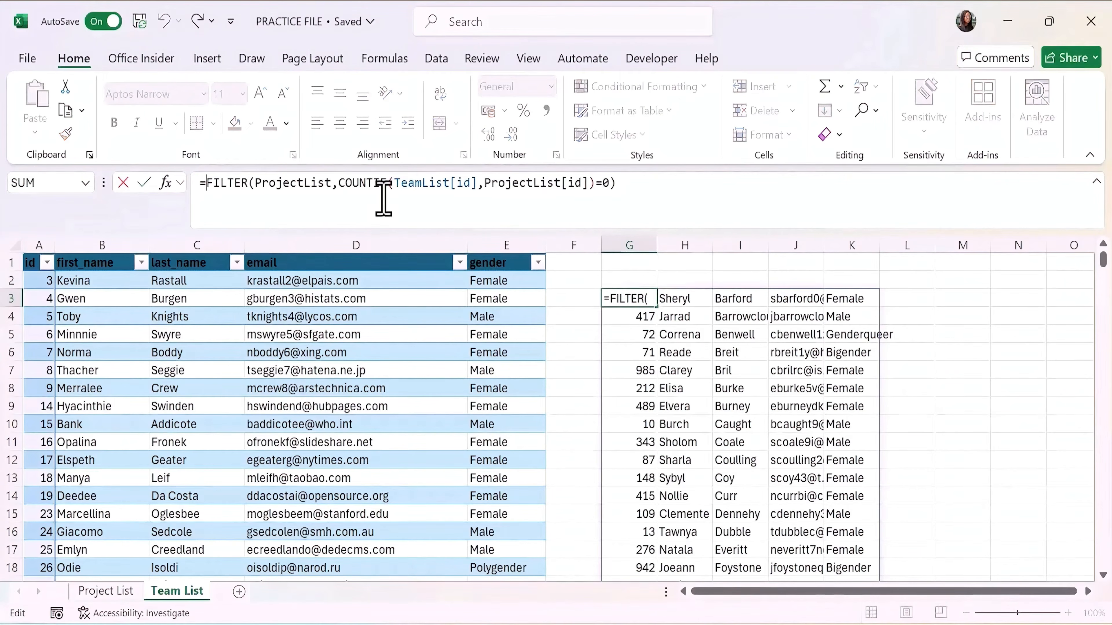
pyautogui.write('IF')
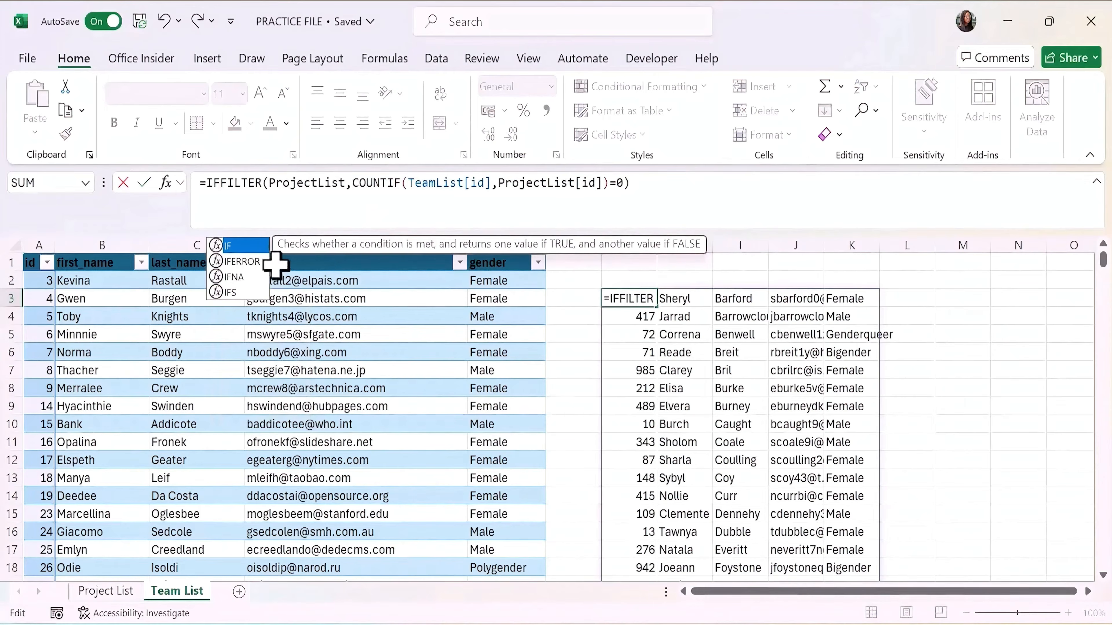
pyautogui.doubleClick(247, 262)
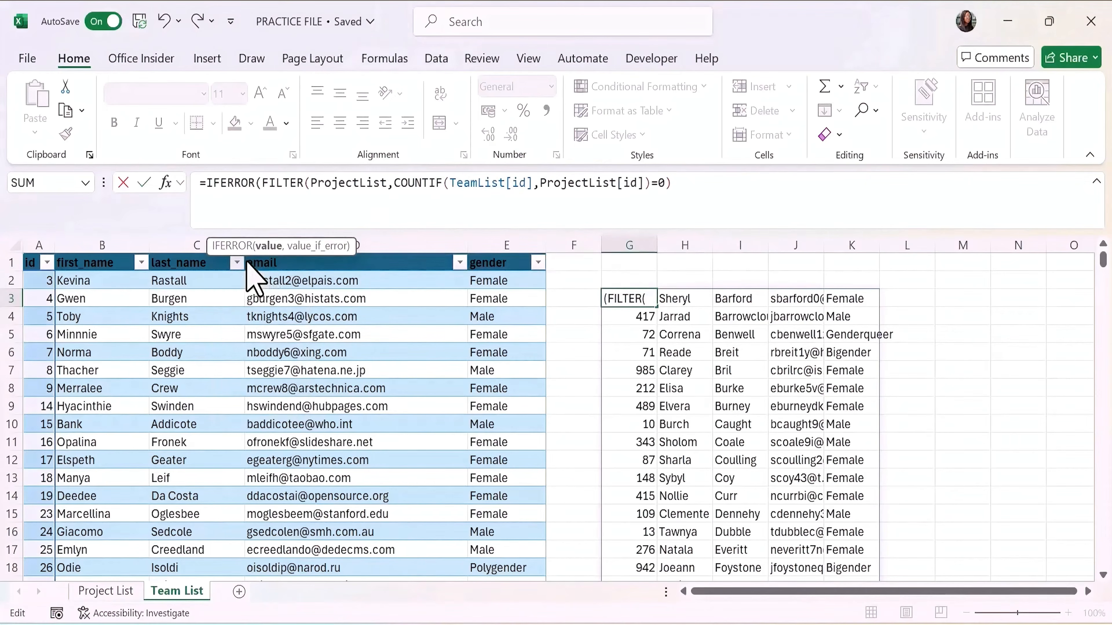
# Add "No missing data!" as the IFERROR fallback value, close the function and enter the formula.
pyautogui.click(692, 189)
pyautogui.write(',')
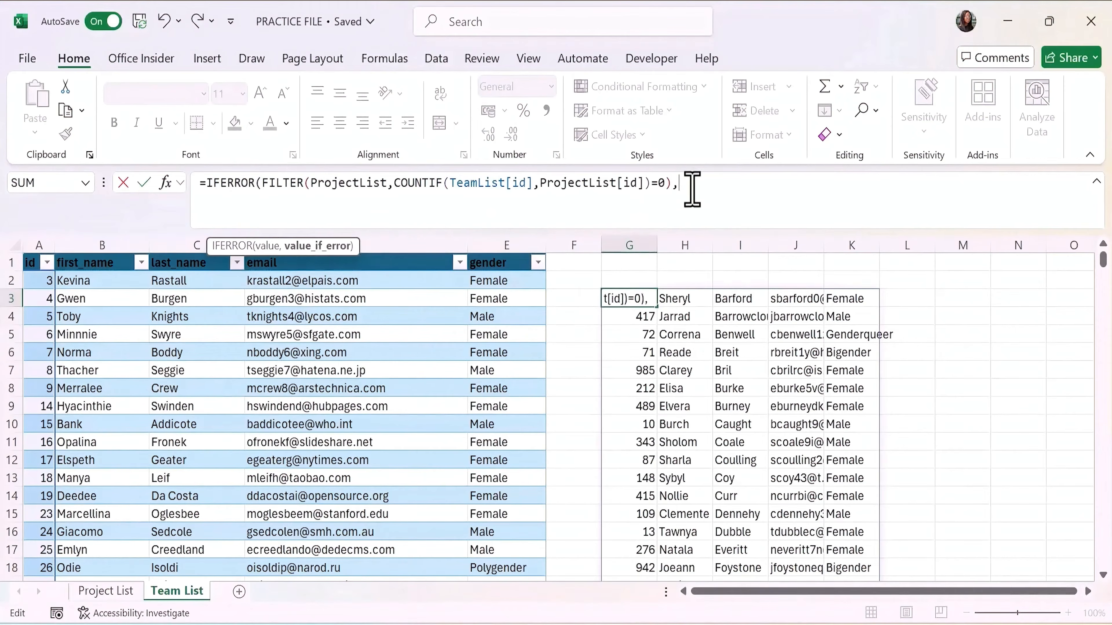
pyautogui.write('"No missin')
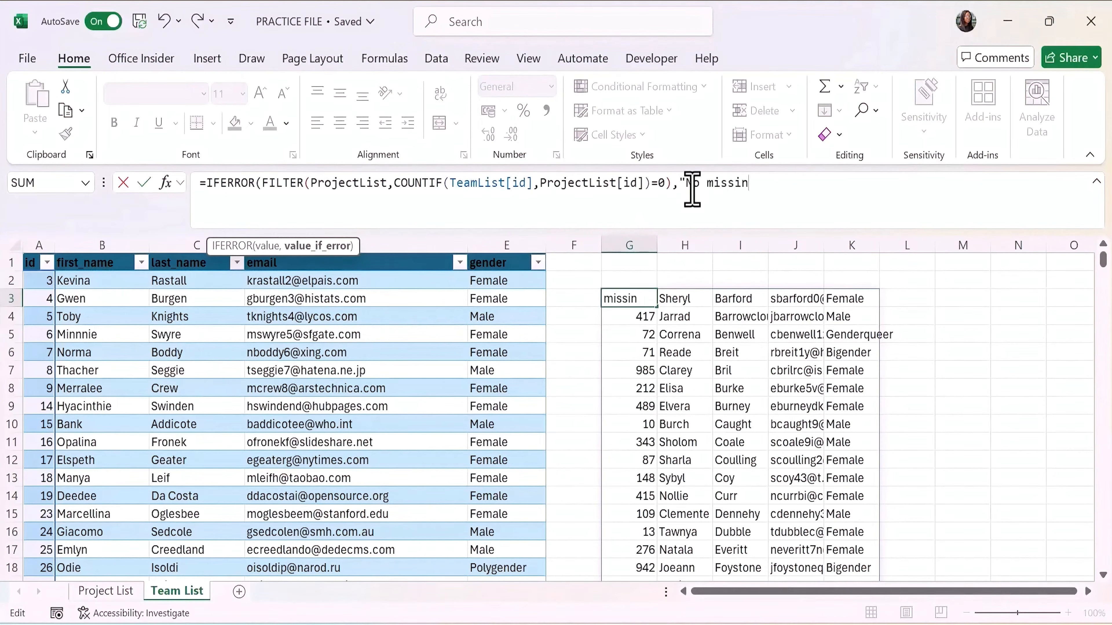
pyautogui.write('g data!')
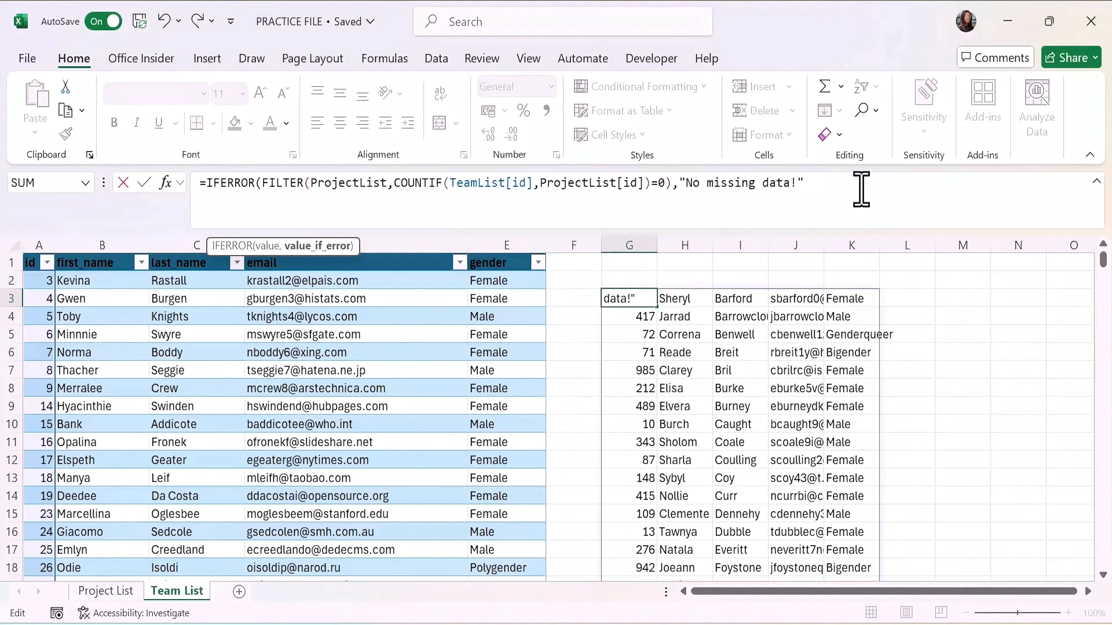
pyautogui.write(')')
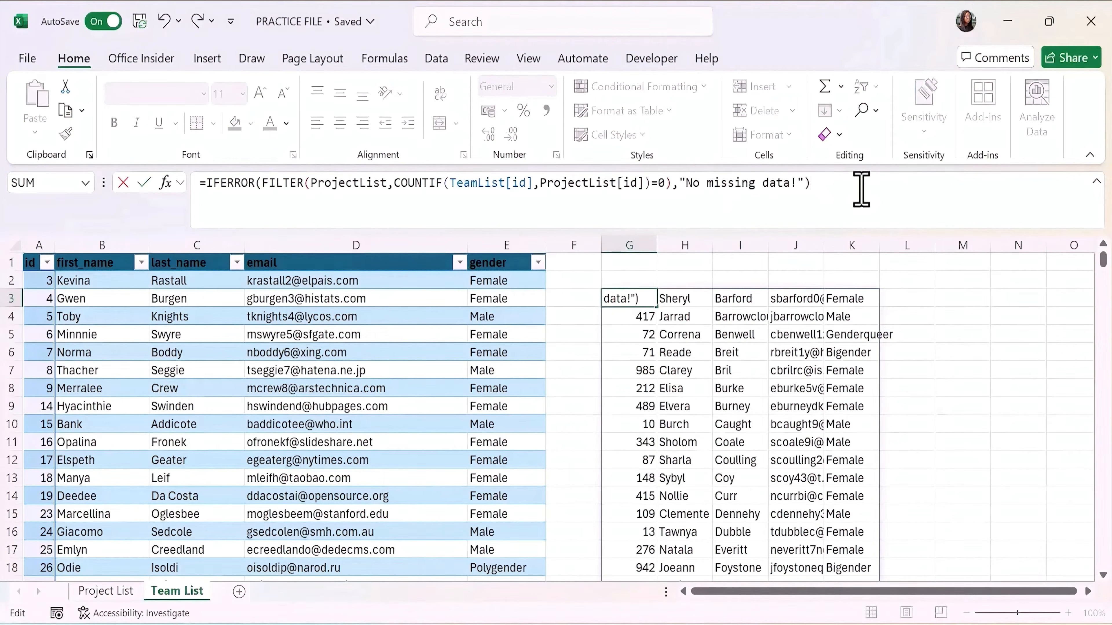
pyautogui.press('Return')
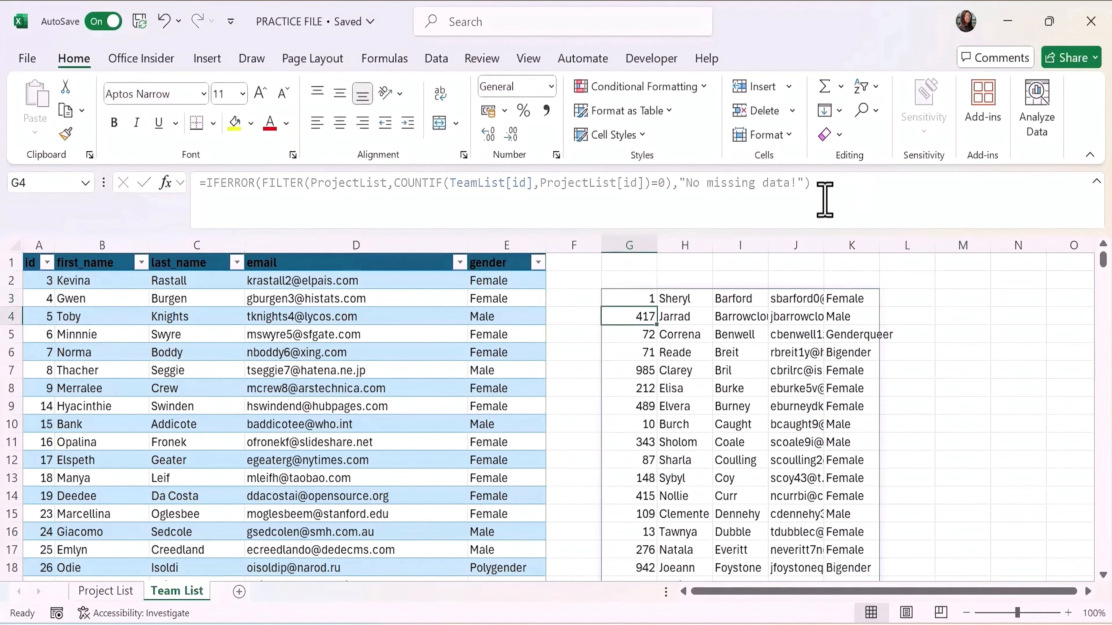
# Wrap the Project List sheet's FILTER formula in G3 in IFERROR with the fallback text "No missing data!" and enter it.
pyautogui.click(121, 592)
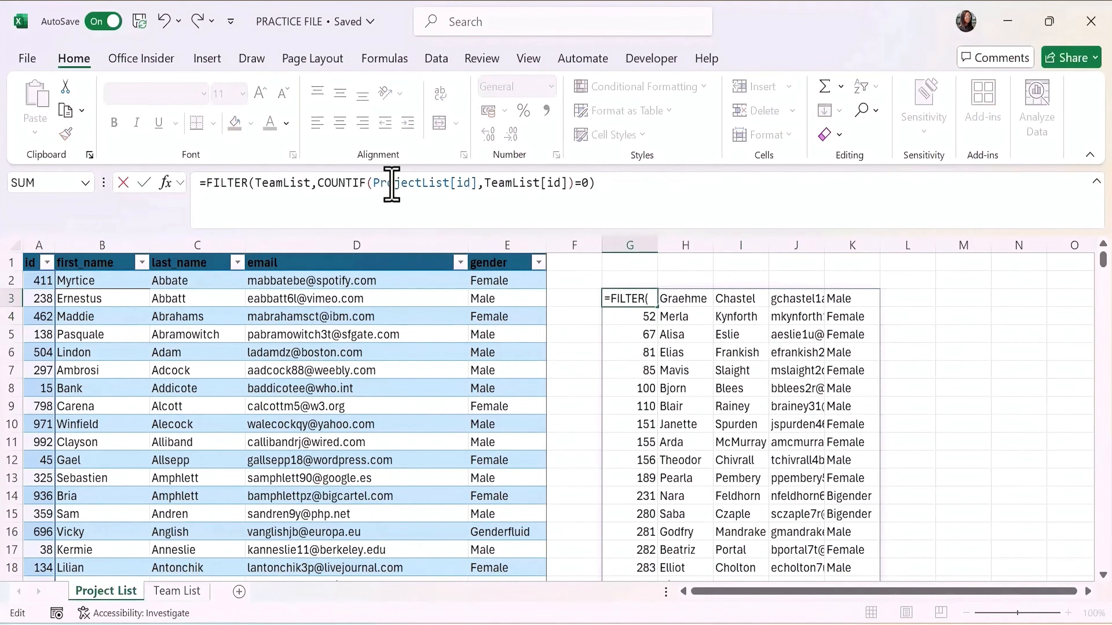
pyautogui.write('IF')
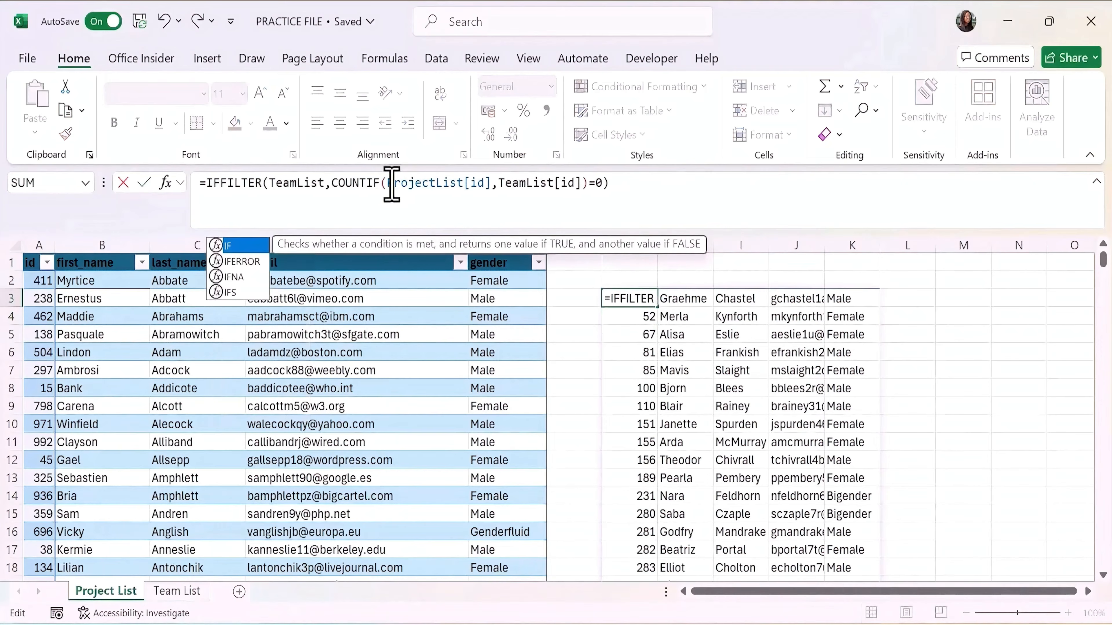
pyautogui.doubleClick(257, 263)
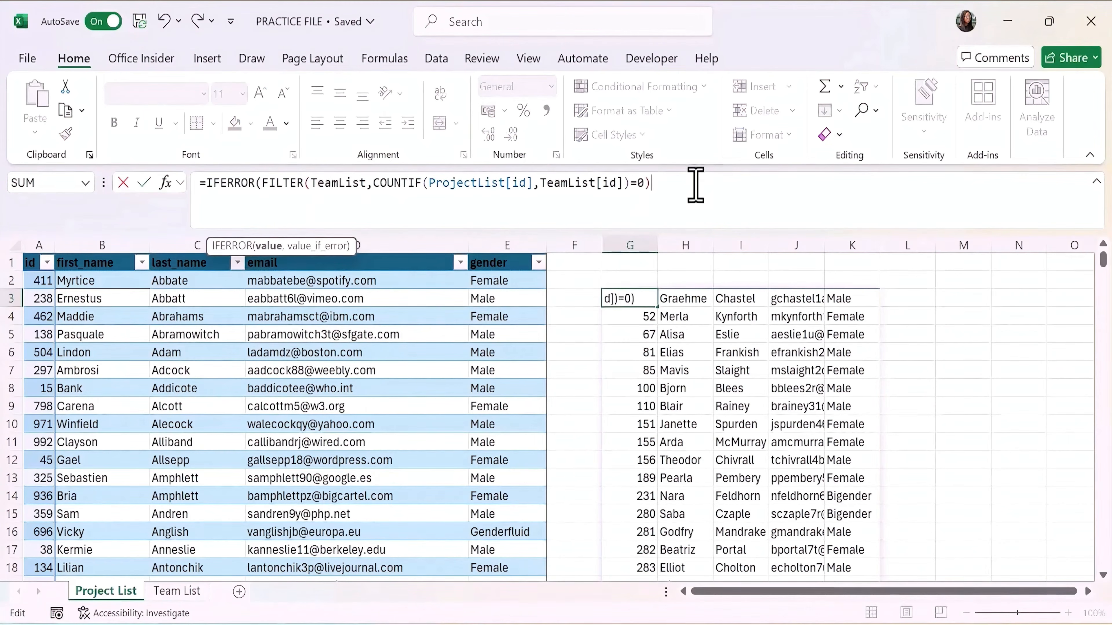
pyautogui.write(',"No missing data!')
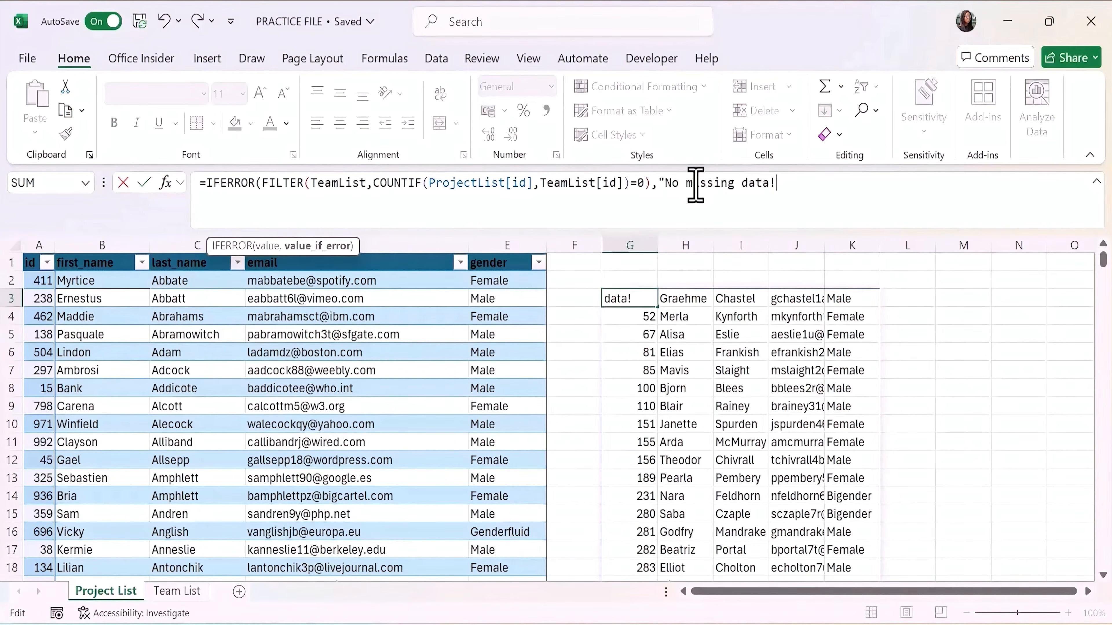
pyautogui.press('Left')
pyautogui.write('"')
pyautogui.press('Return')
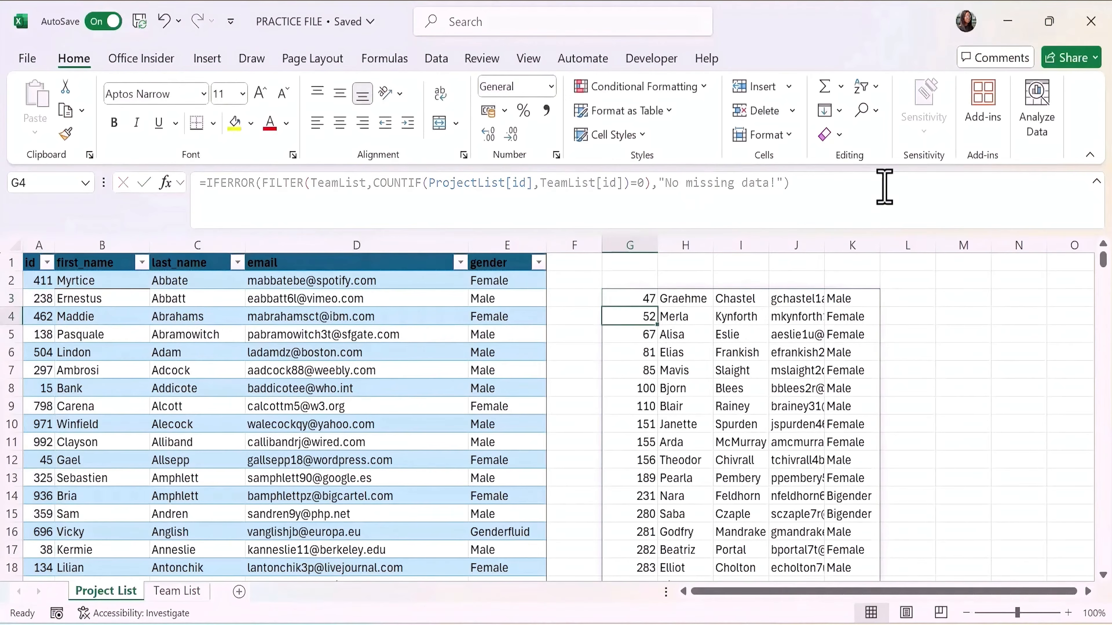
pyautogui.click(636, 300)
pyautogui.click(818, 183)
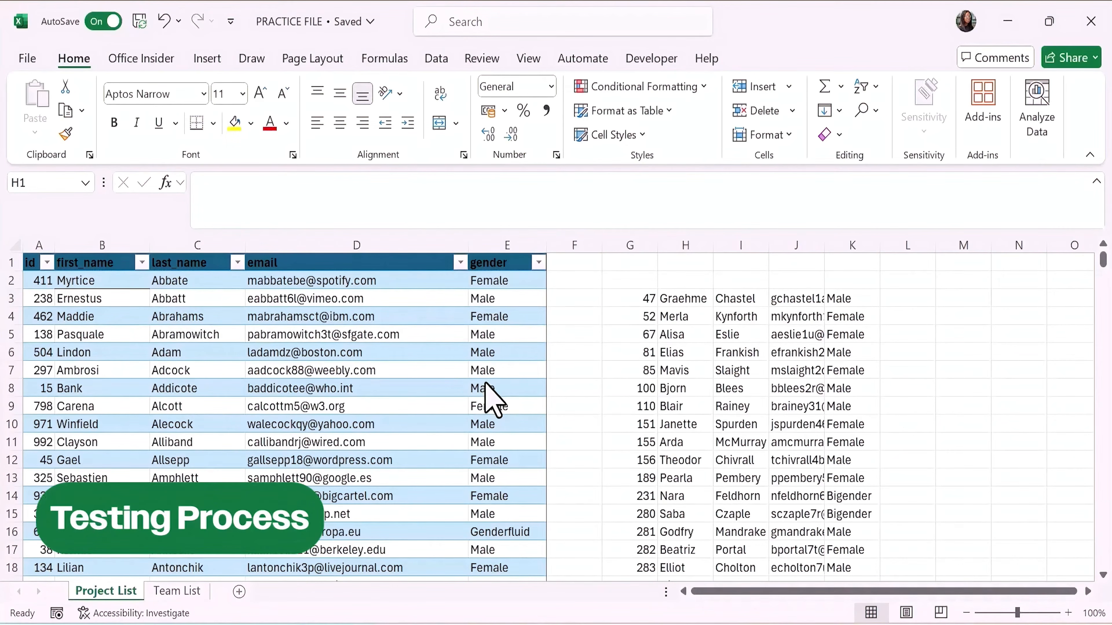
# Copy the last missing records, cells G50:K60, from the FILTER results on the Team List sheet.
pyautogui.click(155, 594)
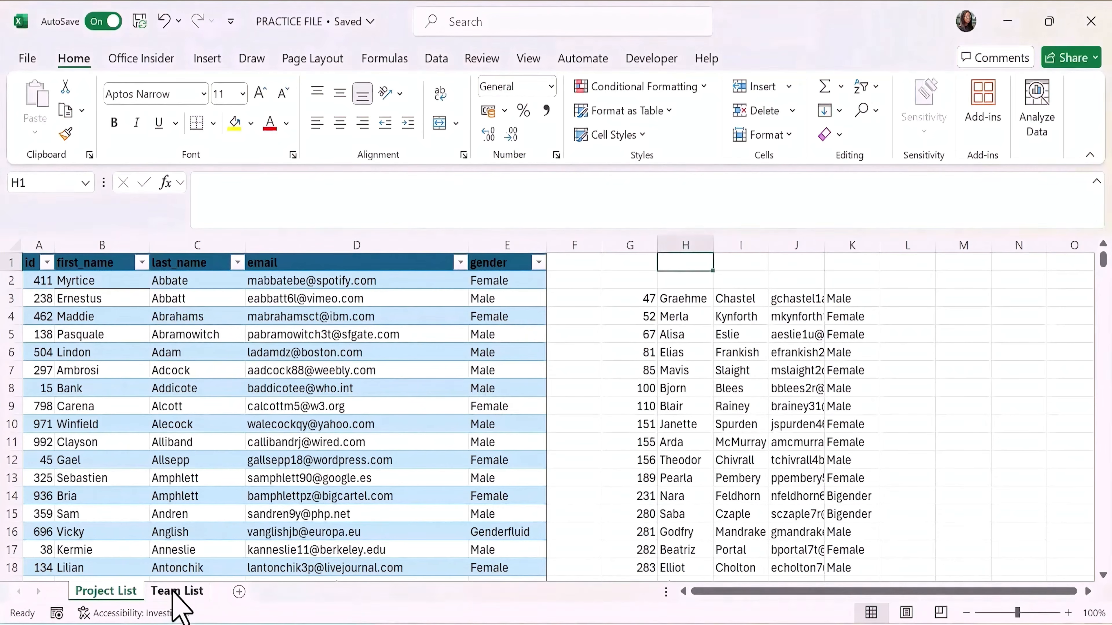
pyautogui.click(188, 591)
pyautogui.click(963, 334)
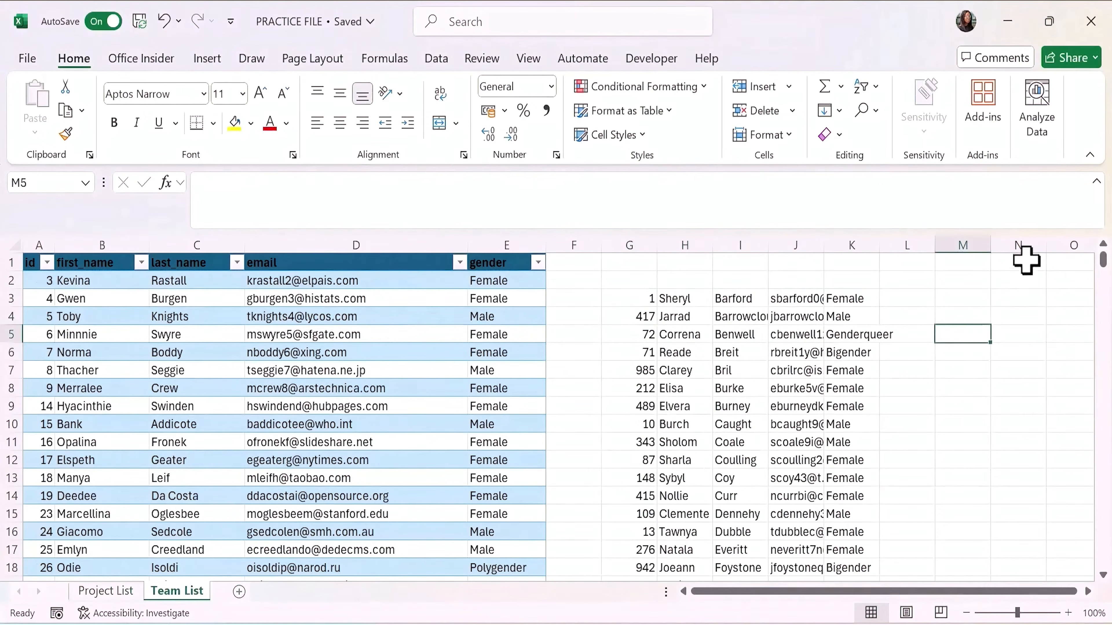
pyautogui.moveTo(1102, 258); pyautogui.dragTo(1100, 282)
pyautogui.moveTo(637, 285); pyautogui.dragTo(829, 465)
pyautogui.rightClick(792, 423)
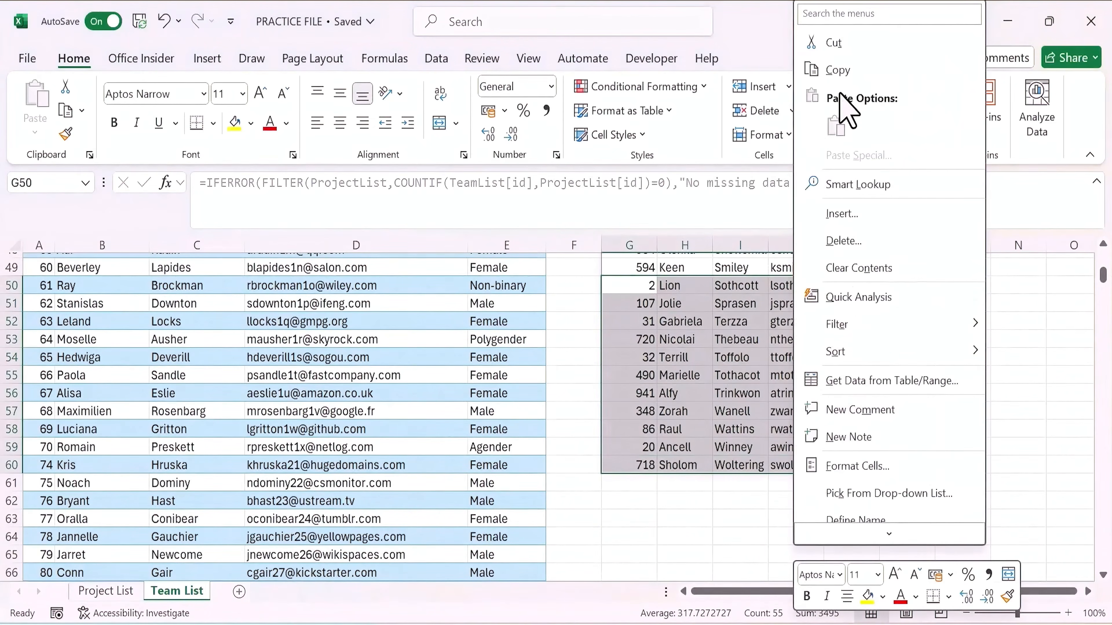
pyautogui.click(837, 70)
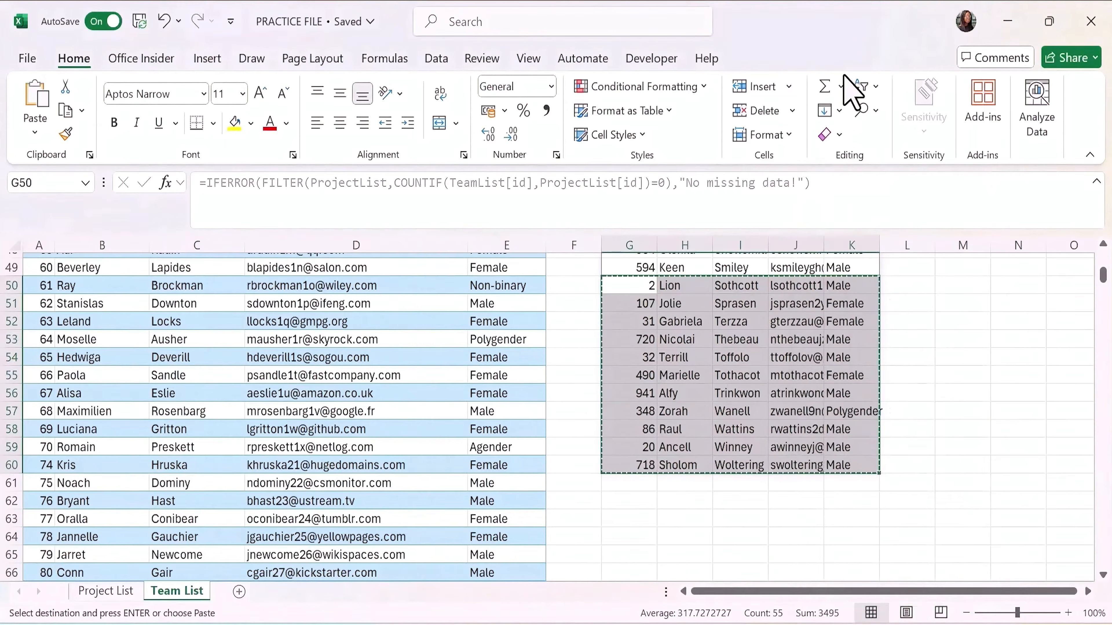
# Paste the copied records as values directly below the TeamList table, starting at A942, and check the FILTER results.
pyautogui.moveTo(1102, 275); pyautogui.dragTo(1107, 557)
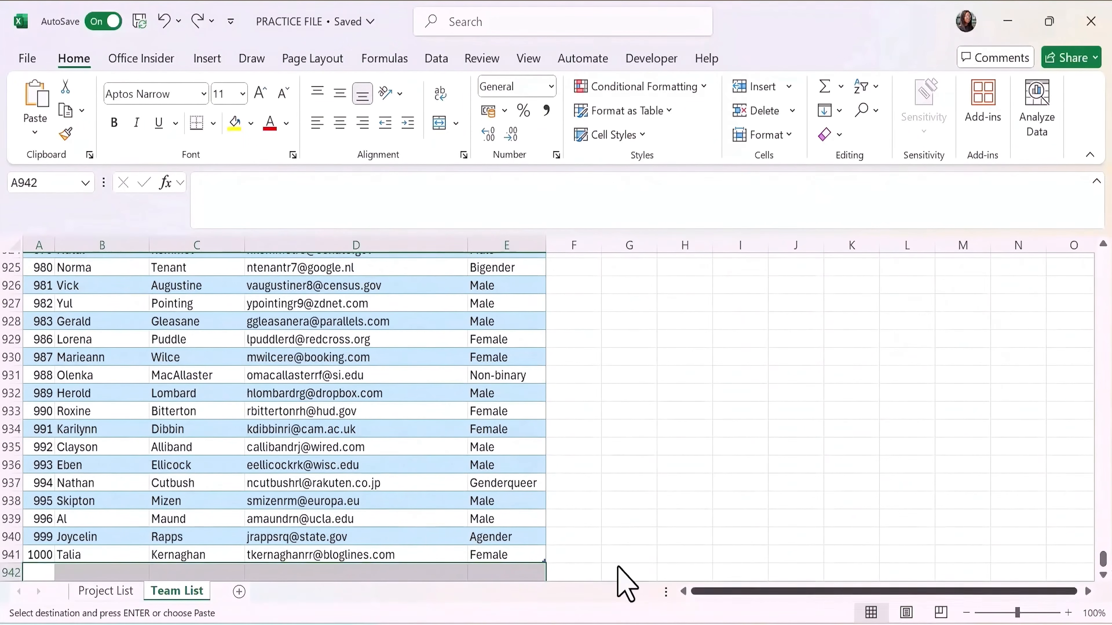
pyautogui.click(36, 574)
pyautogui.rightClick(36, 574)
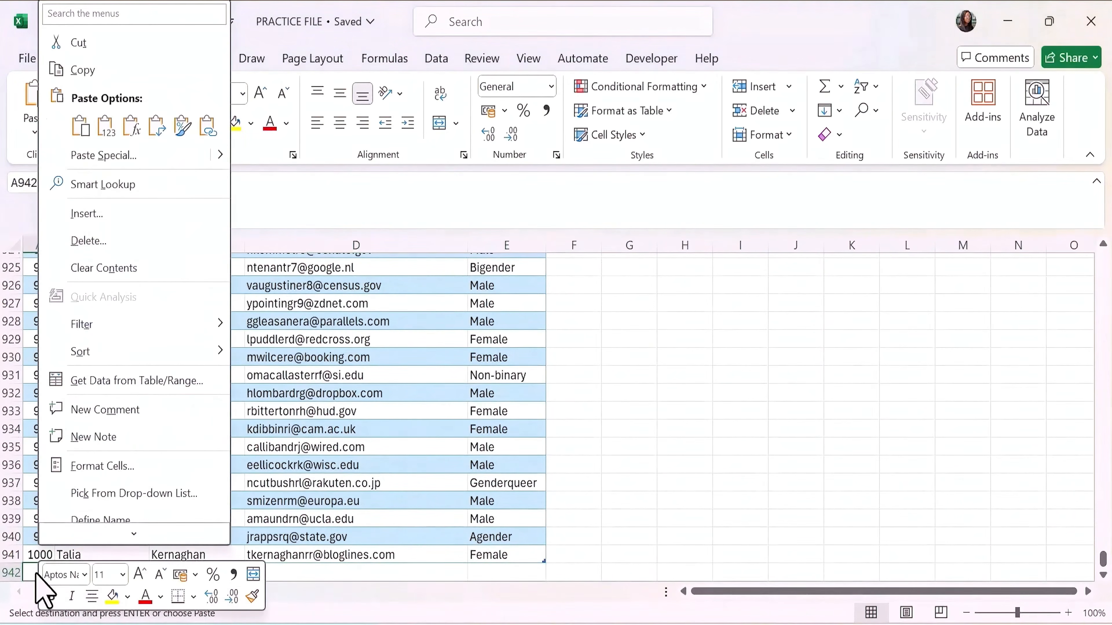
pyautogui.click(106, 131)
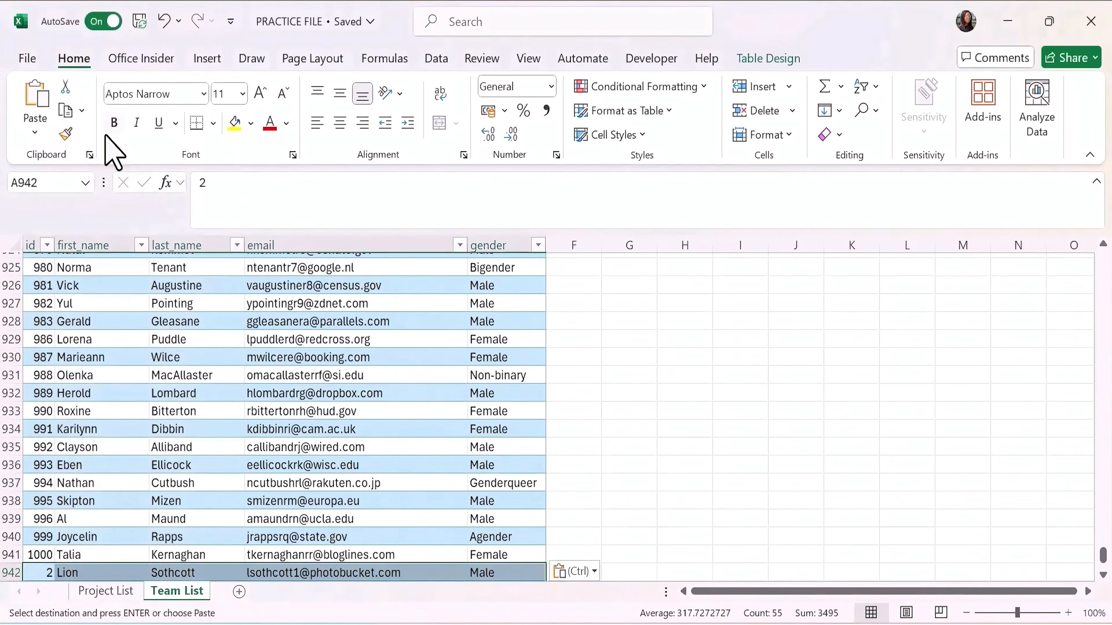
pyautogui.moveTo(1105, 557); pyautogui.dragTo(1103, 274)
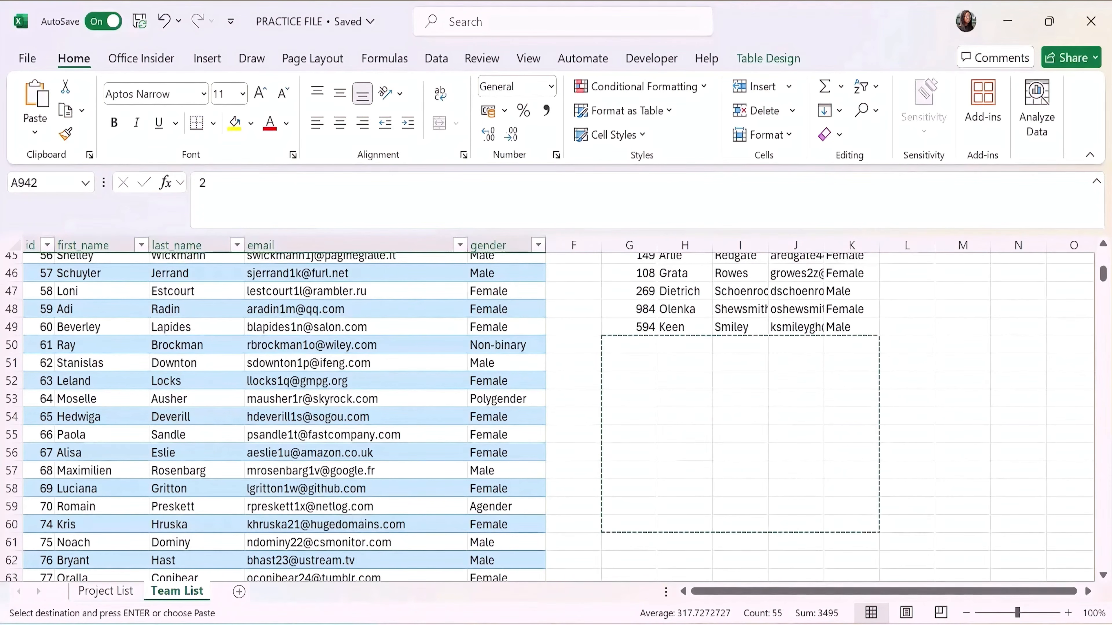
# Copy the last missing records, cells G34:K40, from the FILTER results on the Project List sheet.
pyautogui.click(123, 596)
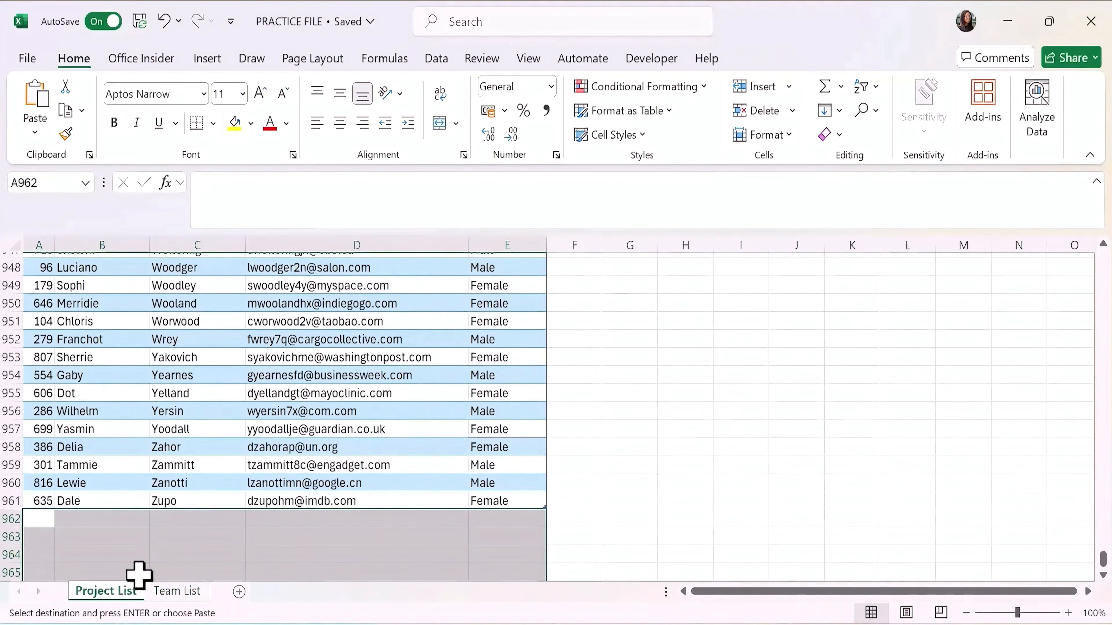
pyautogui.scroll(1, 735, 417)
pyautogui.moveTo(1103, 536); pyautogui.dragTo(1108, 266)
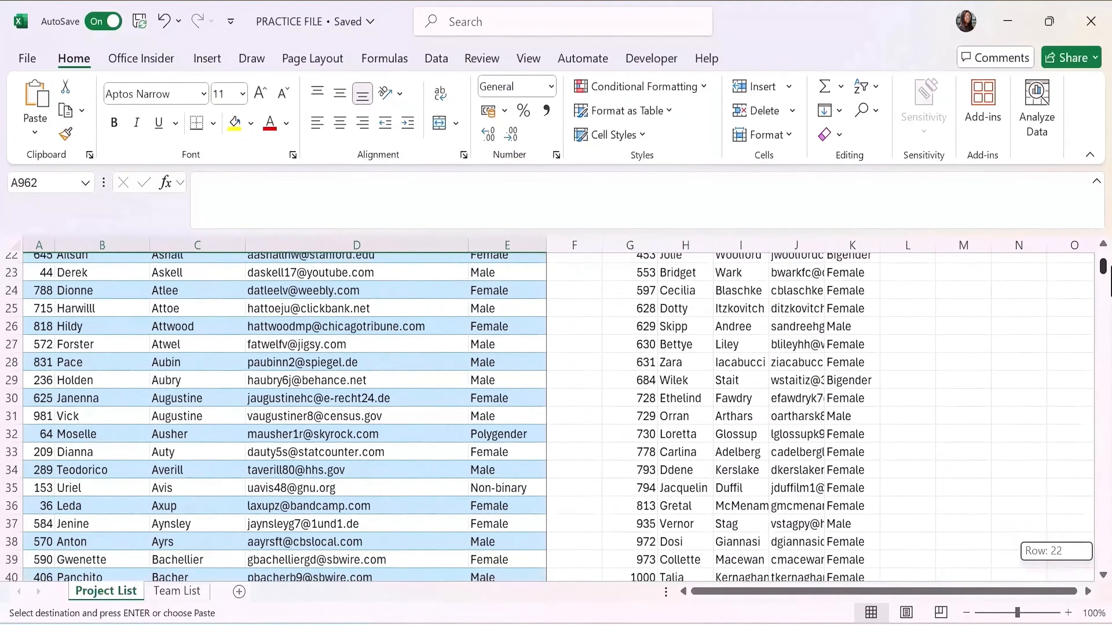
pyautogui.click(619, 431)
pyautogui.moveTo(618, 432); pyautogui.dragTo(826, 527)
pyautogui.rightClick(826, 527)
pyautogui.click(901, 72)
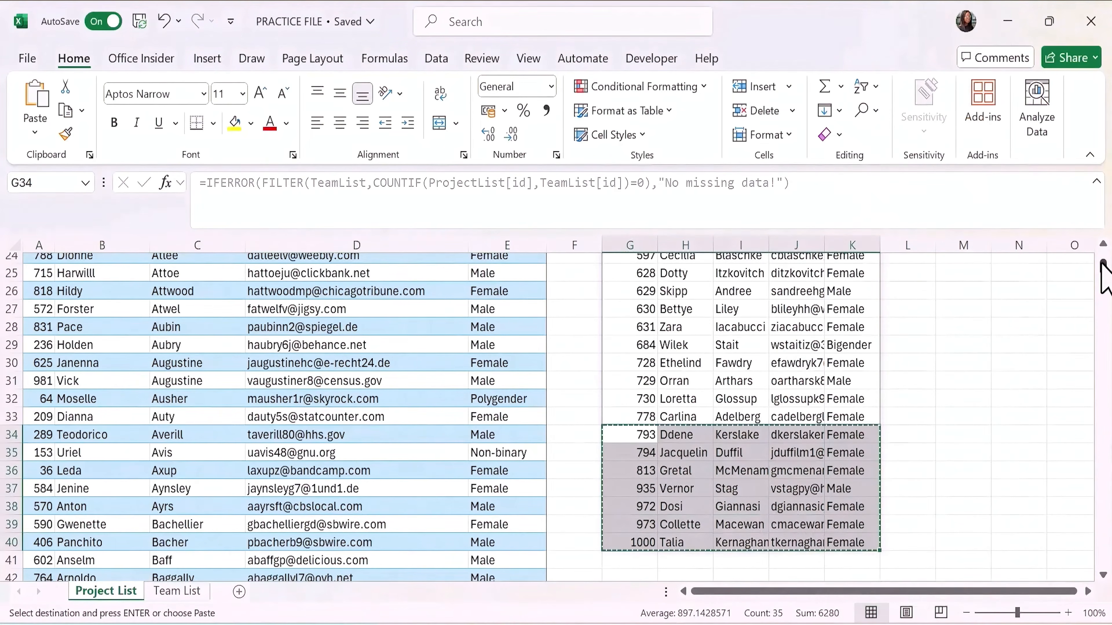
# Paste the copied records as values directly below the ProjectList table, starting at A962, and check the emptied result range.
pyautogui.moveTo(1105, 269); pyautogui.dragTo(1109, 563)
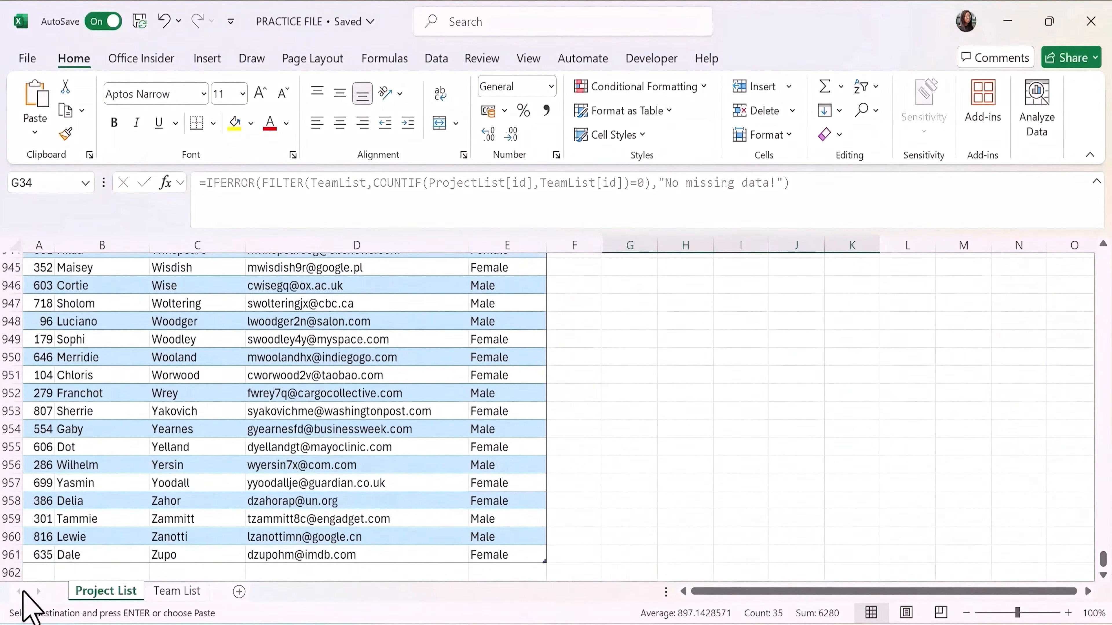
pyautogui.click(35, 572)
pyautogui.rightClick(36, 572)
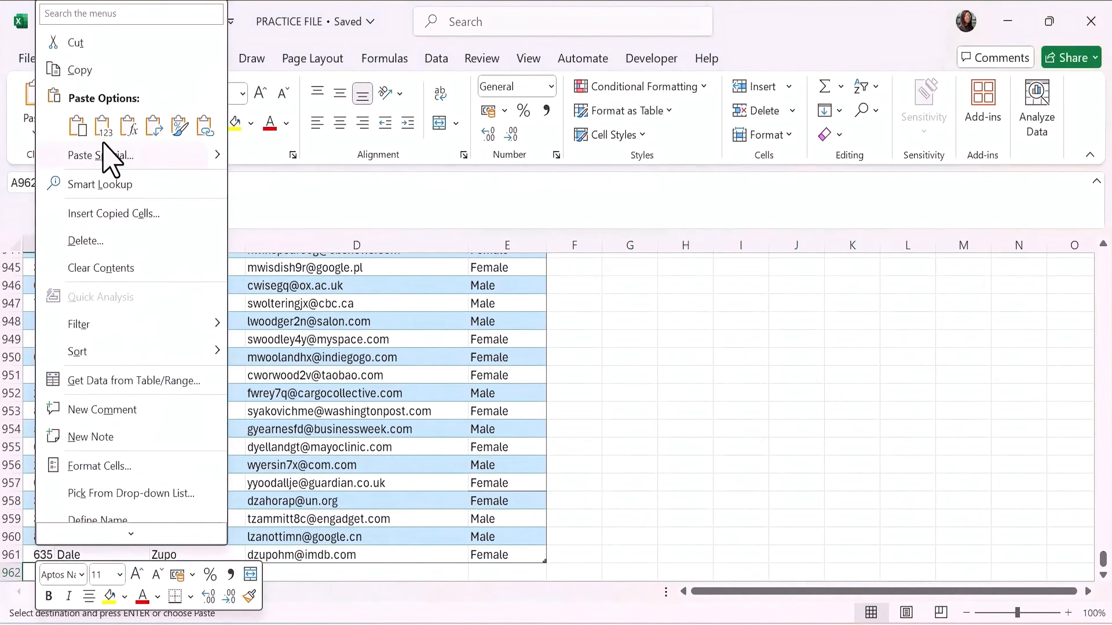
pyautogui.click(104, 127)
pyautogui.moveTo(1106, 561); pyautogui.dragTo(1106, 271)
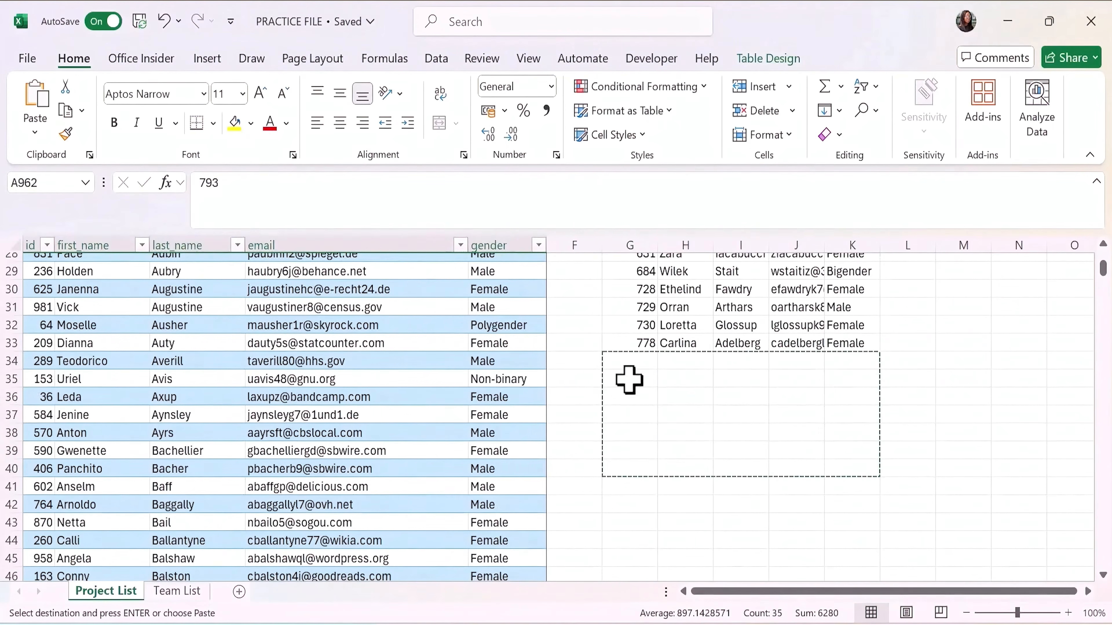
pyautogui.moveTo(630, 362); pyautogui.dragTo(851, 467)
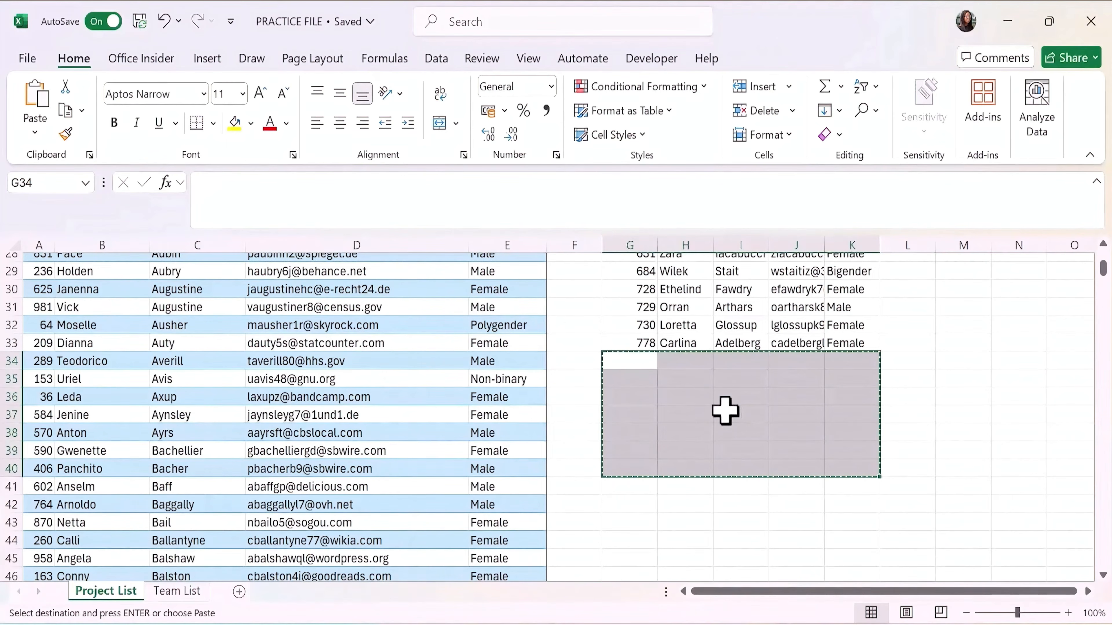
pyautogui.click(577, 466)
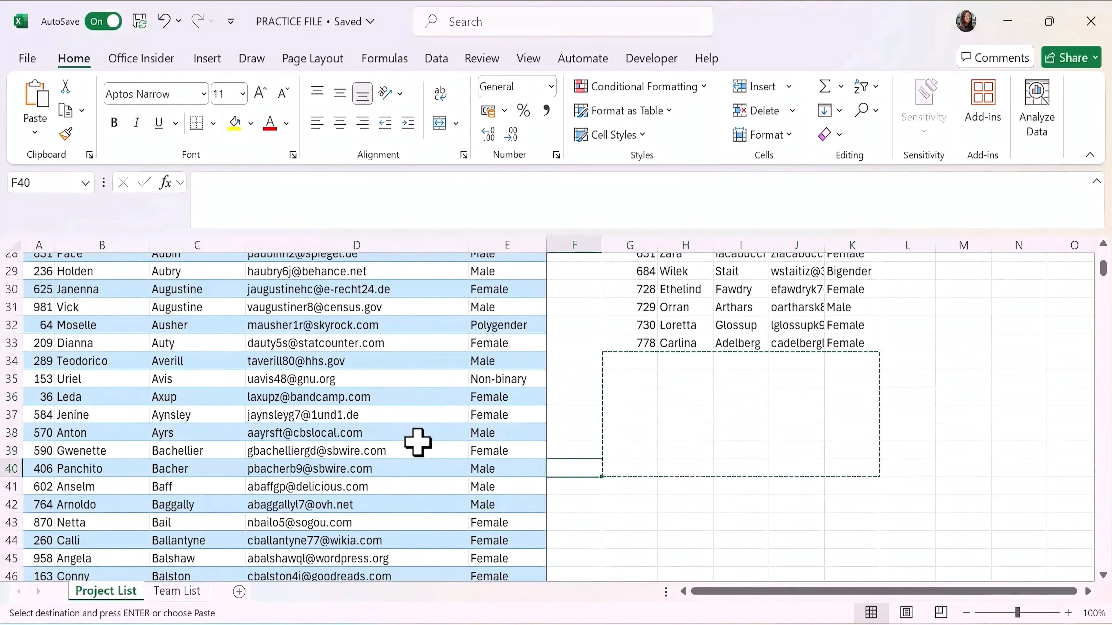
# Delete sheet rows 36 to 38 from the ProjectList table on the Project List sheet.
pyautogui.click(101, 397)
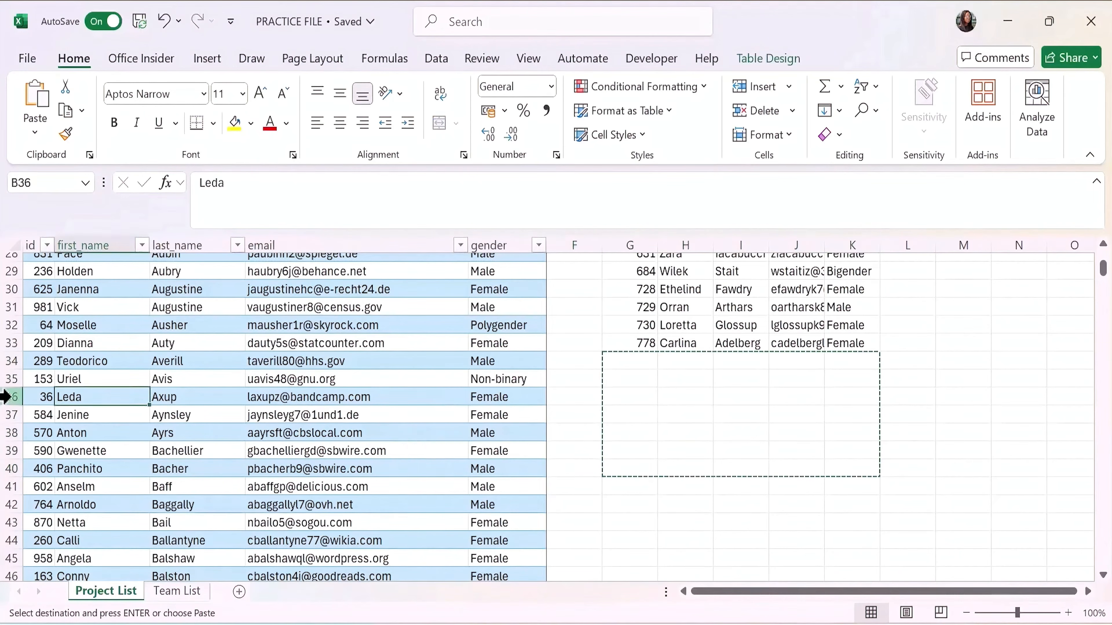
pyautogui.moveTo(6, 396); pyautogui.dragTo(157, 439)
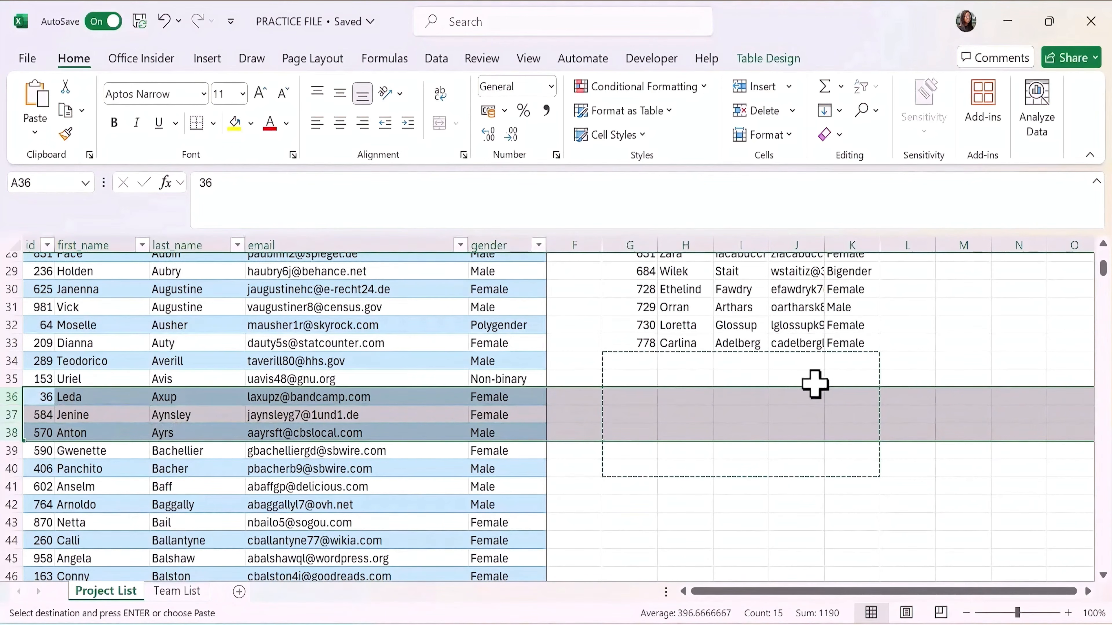
pyautogui.scroll(1, 772, 397)
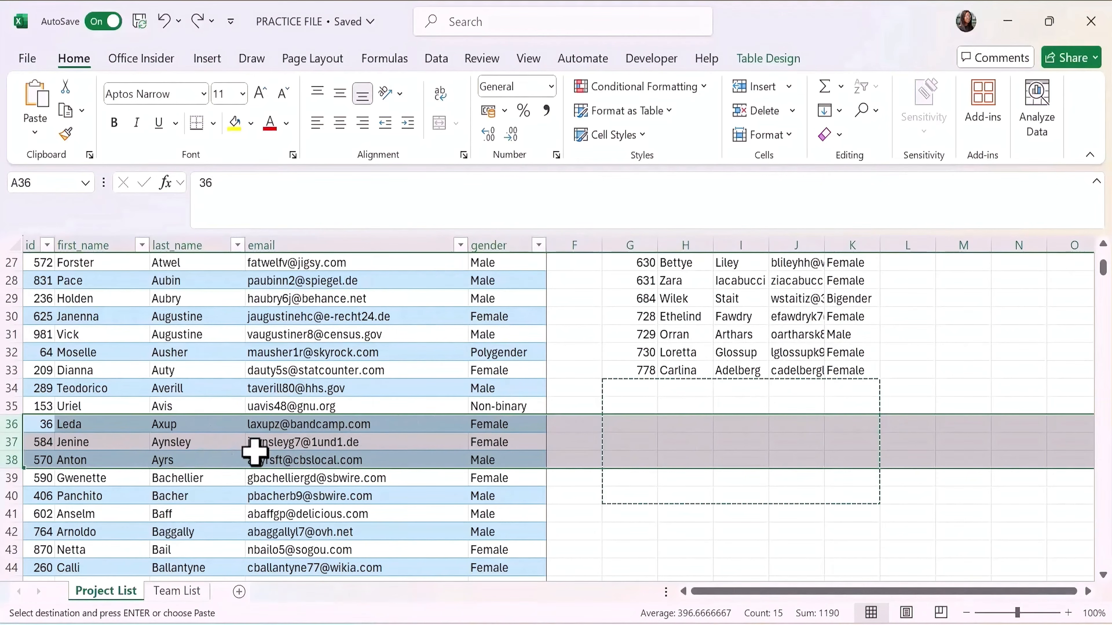
pyautogui.rightClick(133, 446)
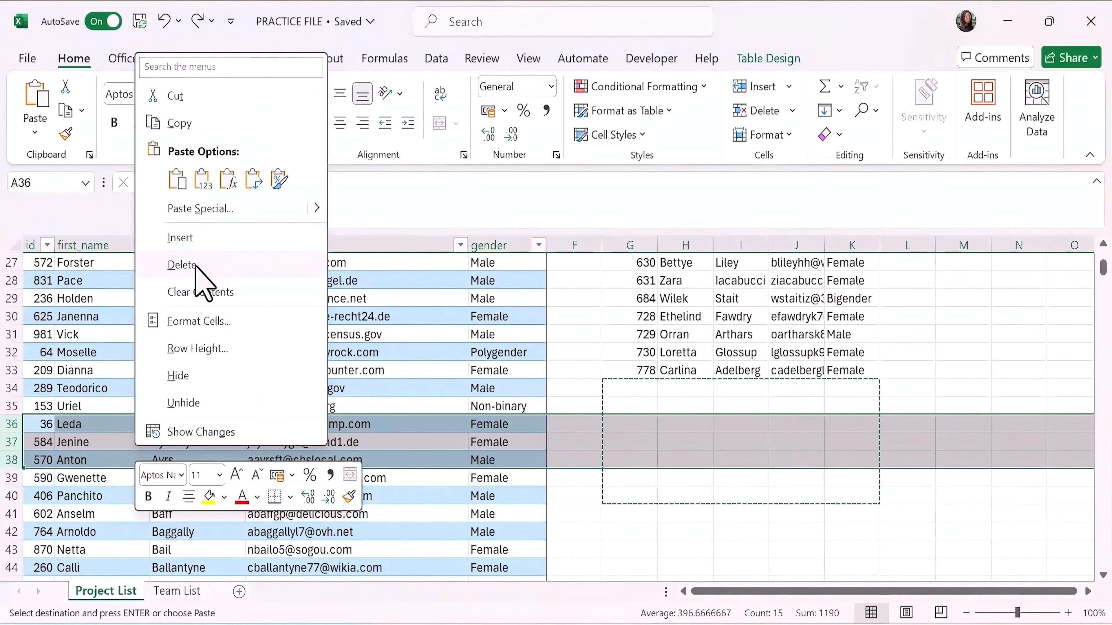
pyautogui.click(203, 263)
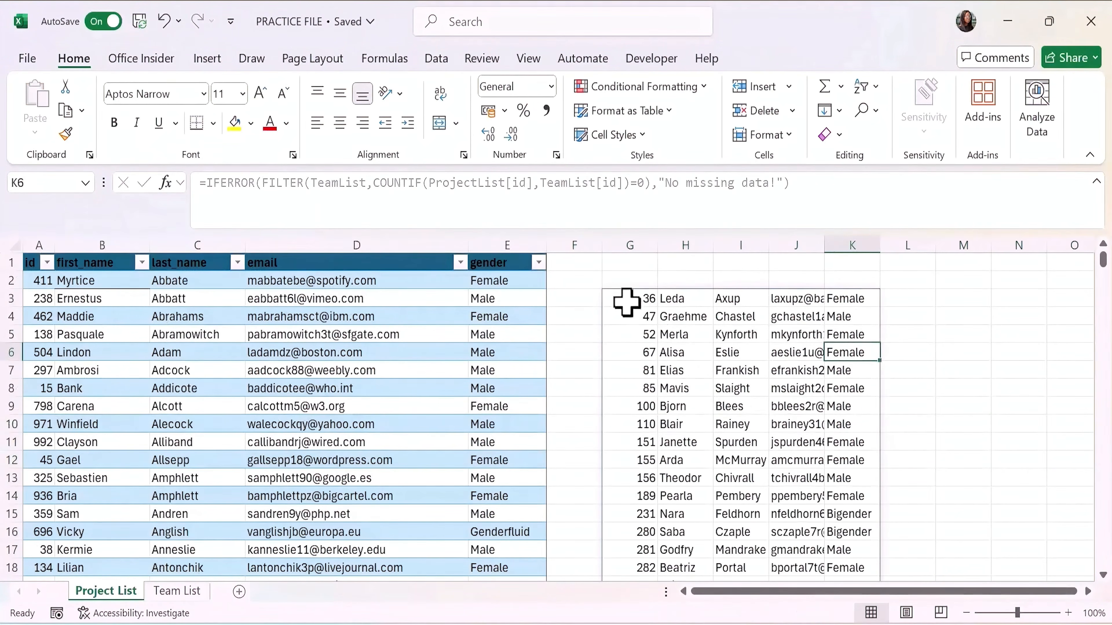
# Copy the entire range of missing records returned by the FILTER formula, cells G3:K36, on the Project List sheet.
pyautogui.moveTo(625, 298); pyautogui.dragTo(861, 447)
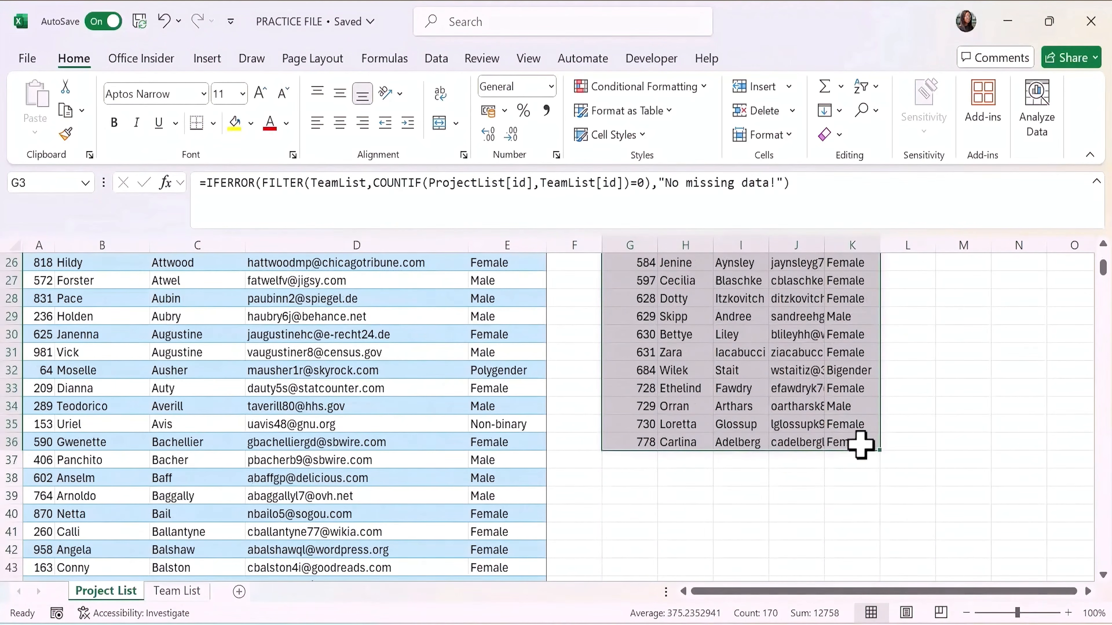
pyautogui.rightClick(851, 448)
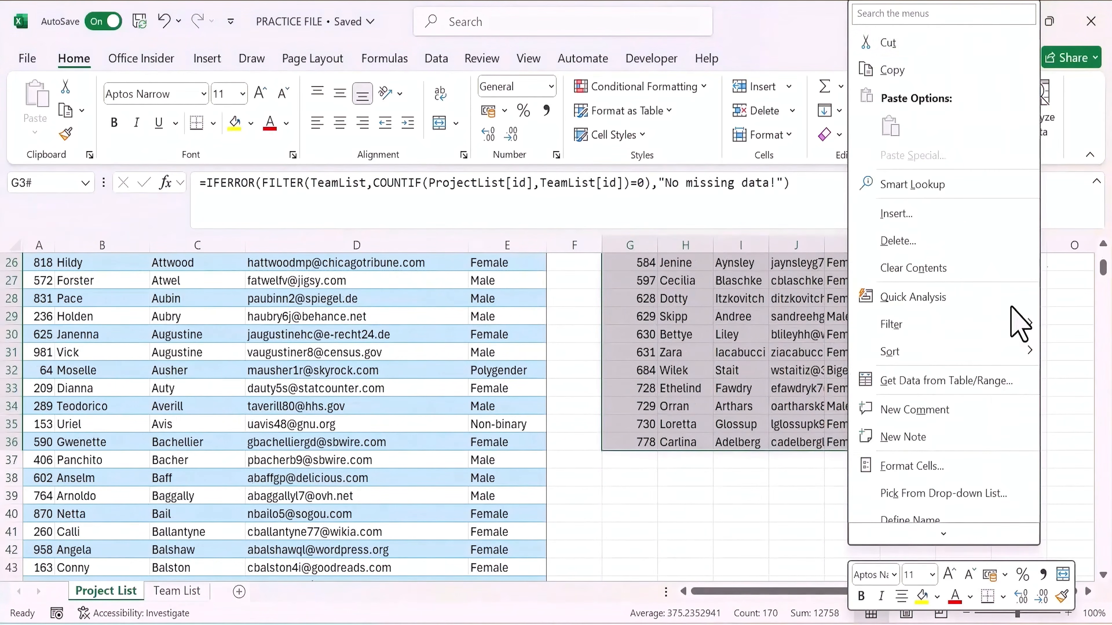
pyautogui.click(900, 70)
# Paste the copied records as values directly below the ProjectList table, starting at A966, and return to the formula results.
pyautogui.moveTo(1101, 262); pyautogui.dragTo(1099, 594)
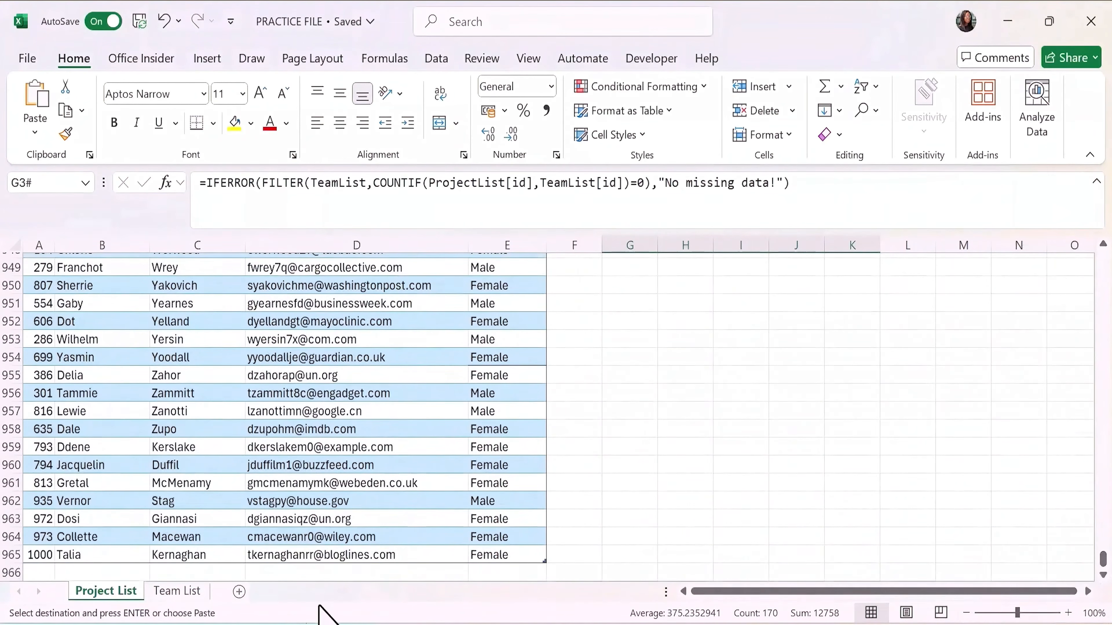
pyautogui.click(44, 570)
pyautogui.rightClick(45, 572)
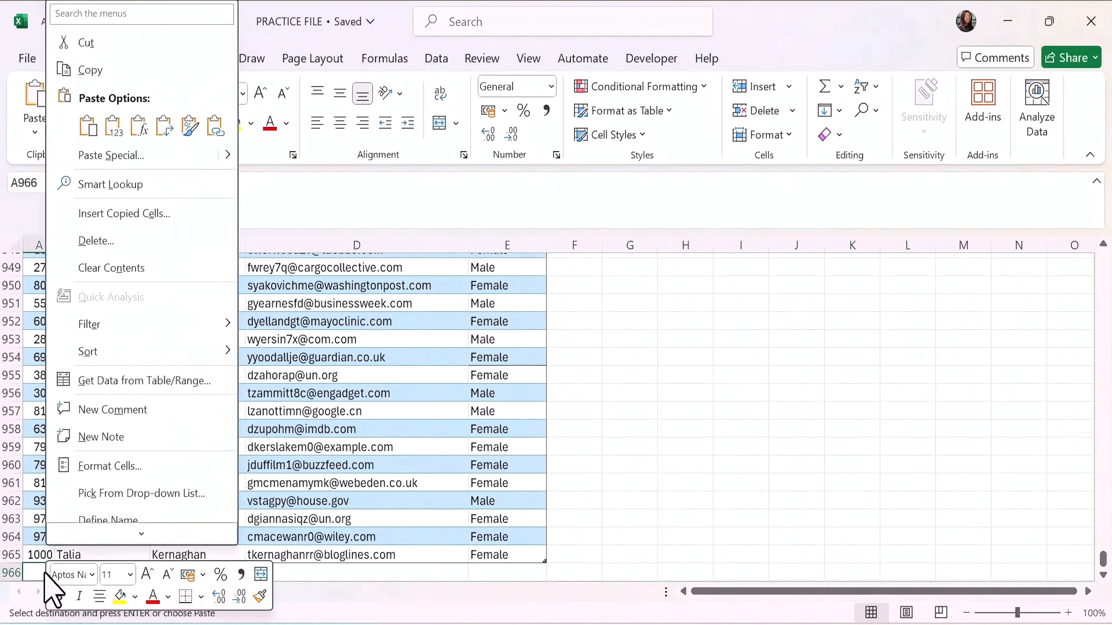
pyautogui.click(110, 129)
pyautogui.moveTo(1103, 558); pyautogui.dragTo(1103, 260)
# Remove the IFERROR wrapper and its "No missing data!" message from G3, leaving =FILTER(TeamList,COUNTIF(ProjectList[id],TeamList[id])=0).
pyautogui.click(633, 298)
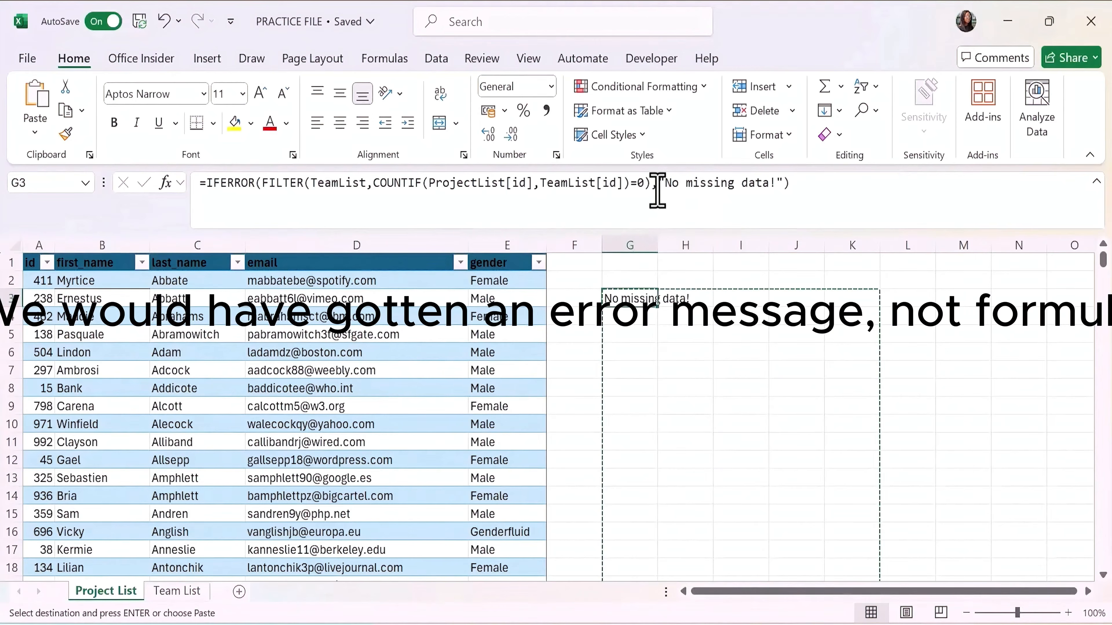
pyautogui.moveTo(658, 186); pyautogui.dragTo(791, 186)
pyautogui.press('BackSpace')
pyautogui.press('BackSpace')
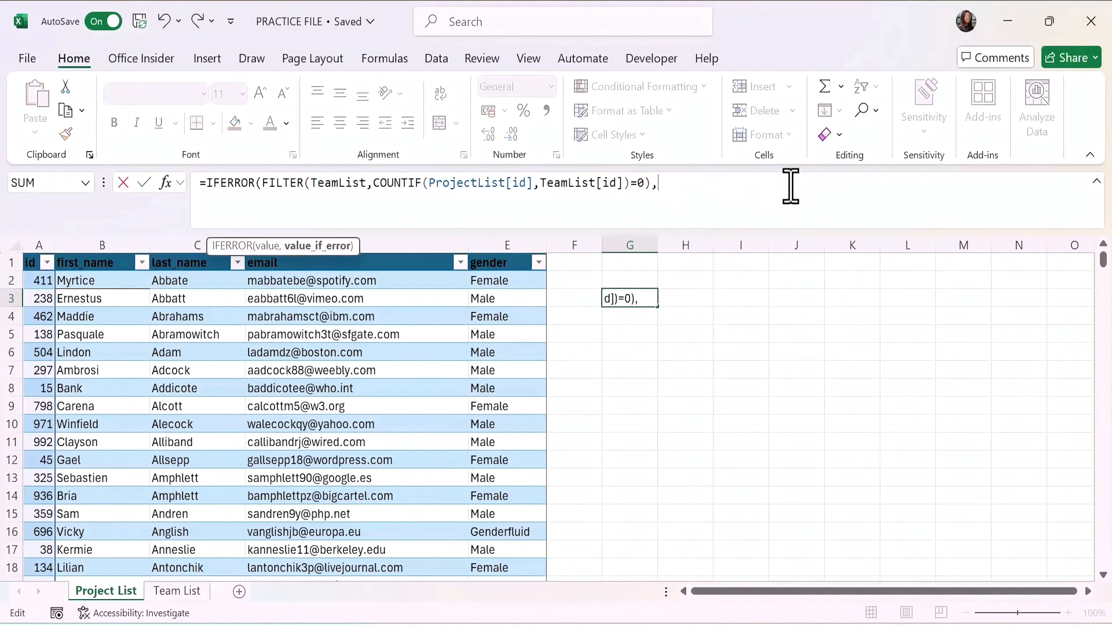
pyautogui.click(262, 184)
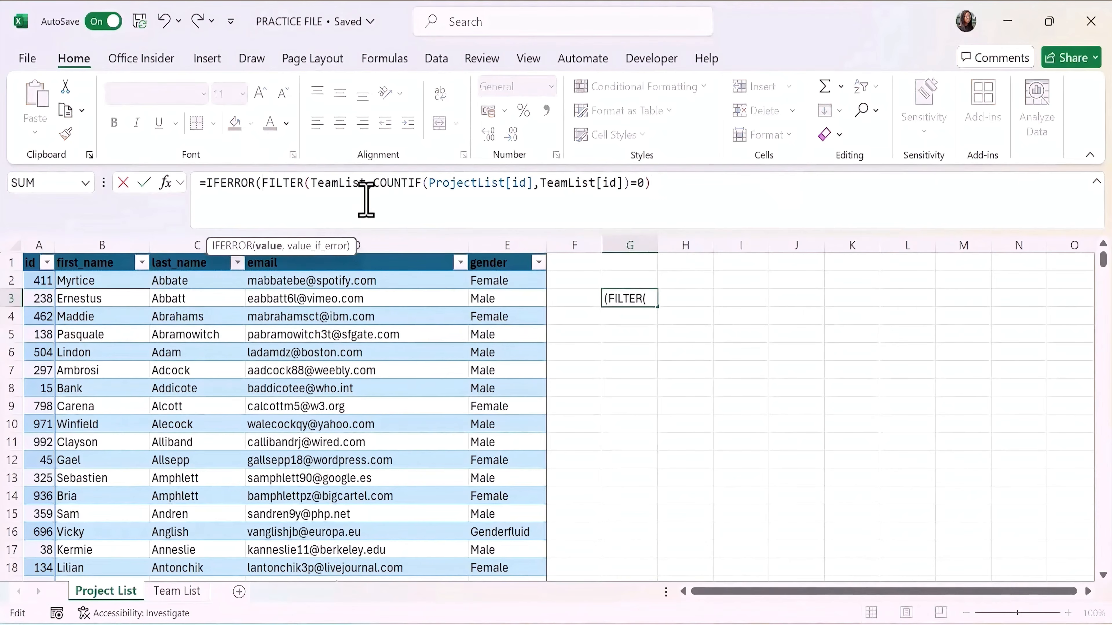
pyautogui.press('BackSpace')
pyautogui.press('BackSpace')
pyautogui.press('BackSpace')
pyautogui.press('BackSpace')
pyautogui.press('BackSpace')
pyautogui.press('BackSpace')
pyautogui.press('BackSpace')
pyautogui.press('BackSpace')
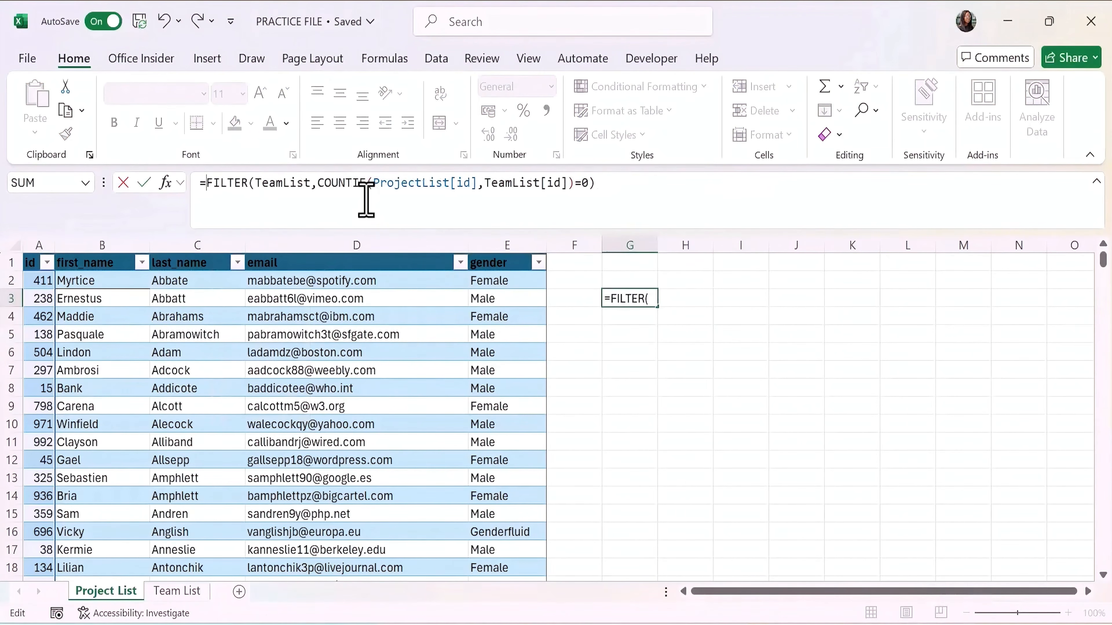
pyautogui.press('Return')
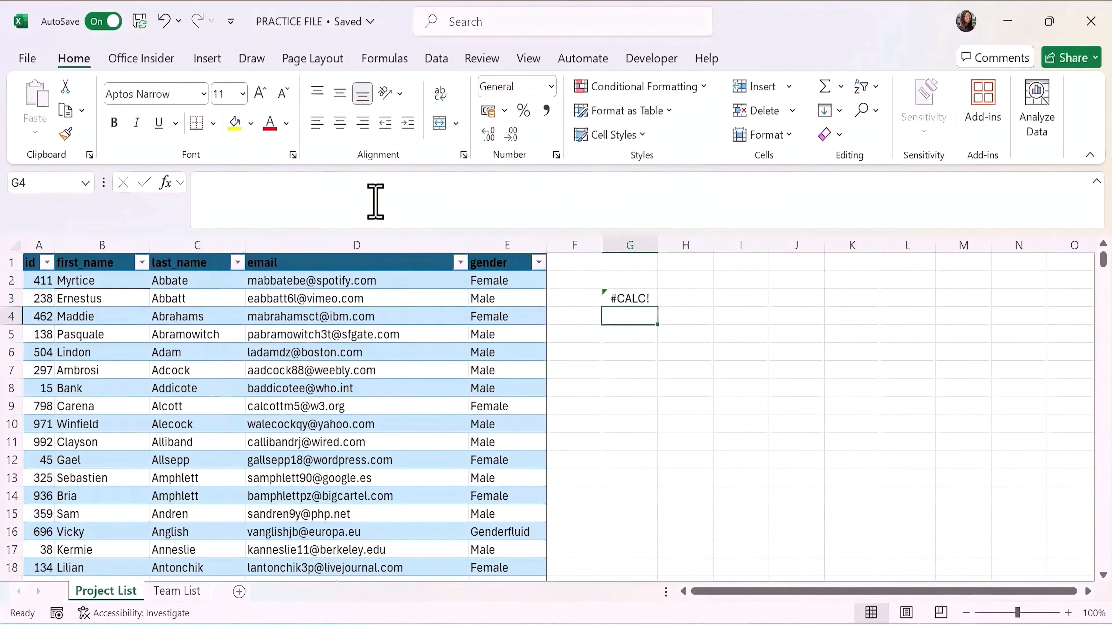
# Inspect the result of the bare FILTER formula in G3, and undo the removal of the IFERROR wrapper.
pyautogui.click(630, 295)
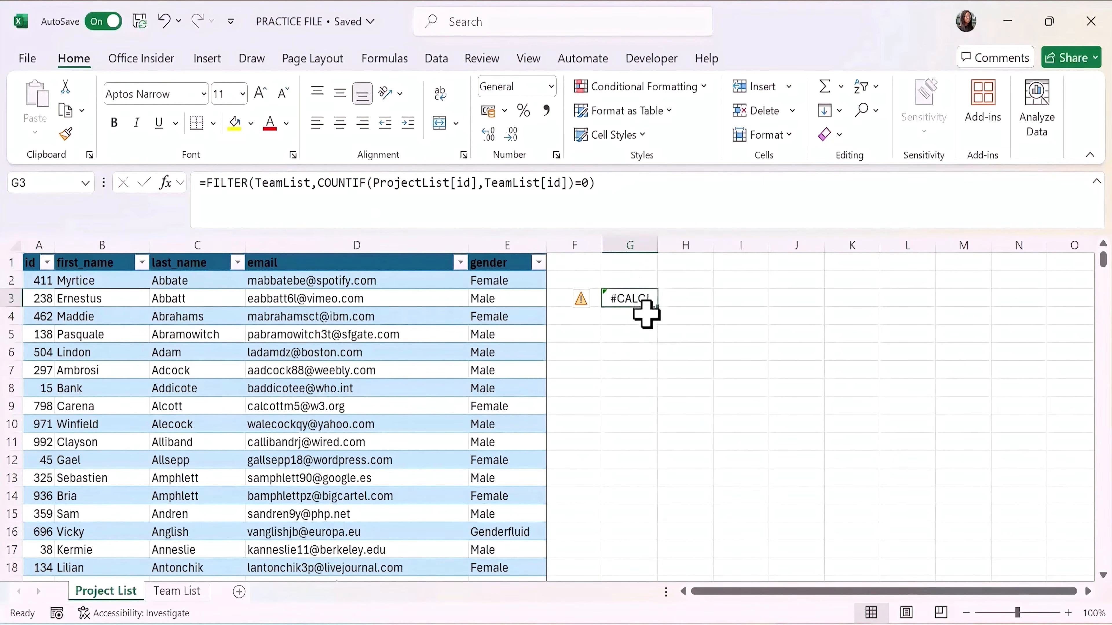
pyautogui.click(164, 21)
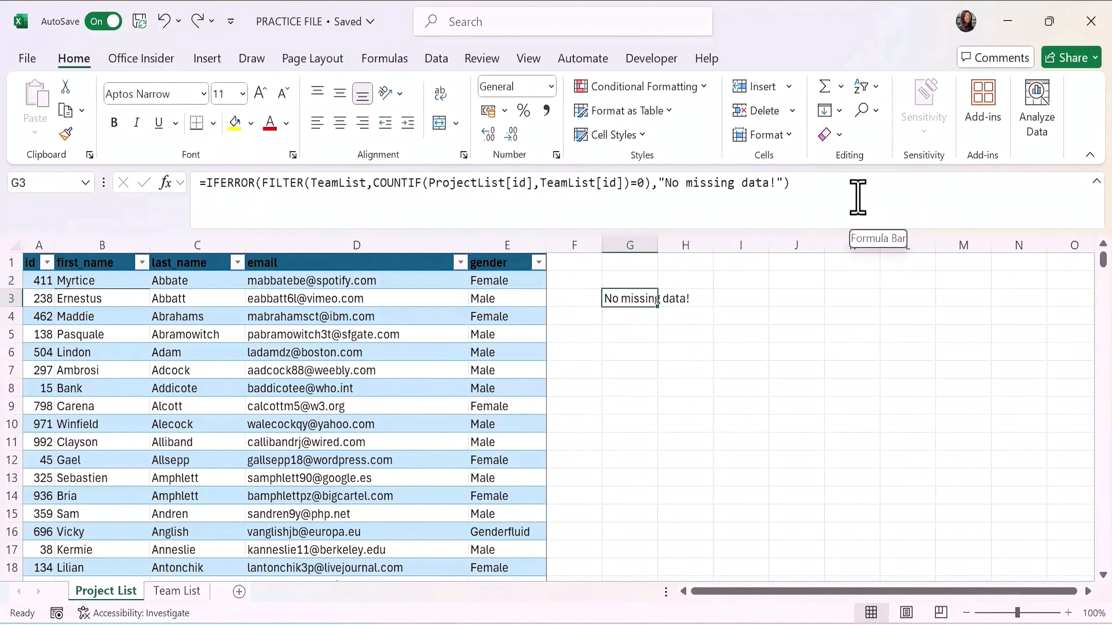
pyautogui.click(807, 348)
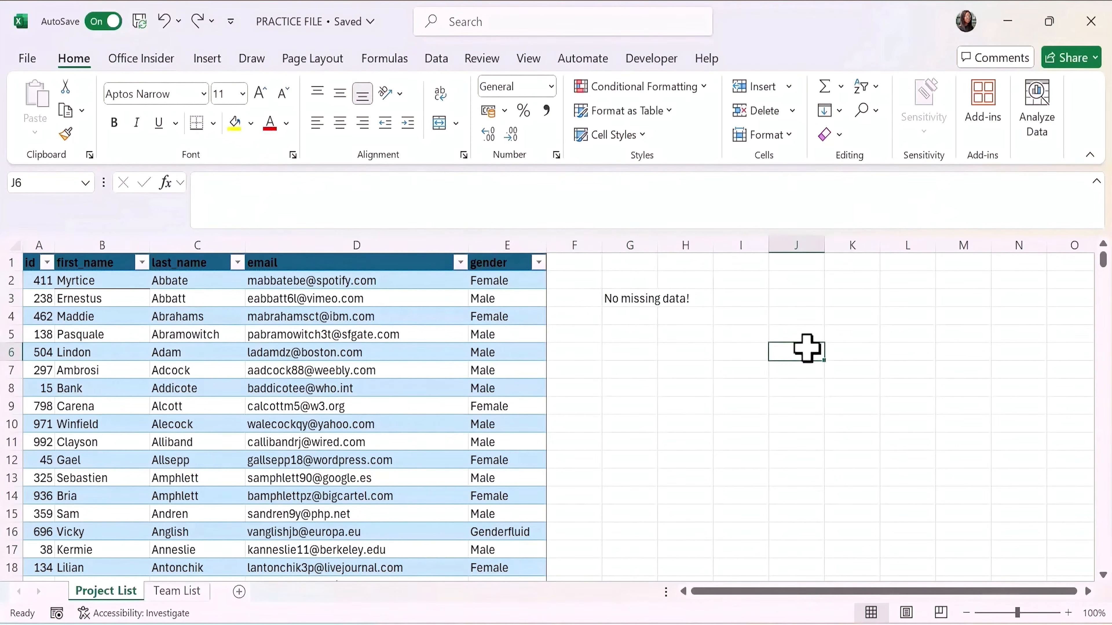